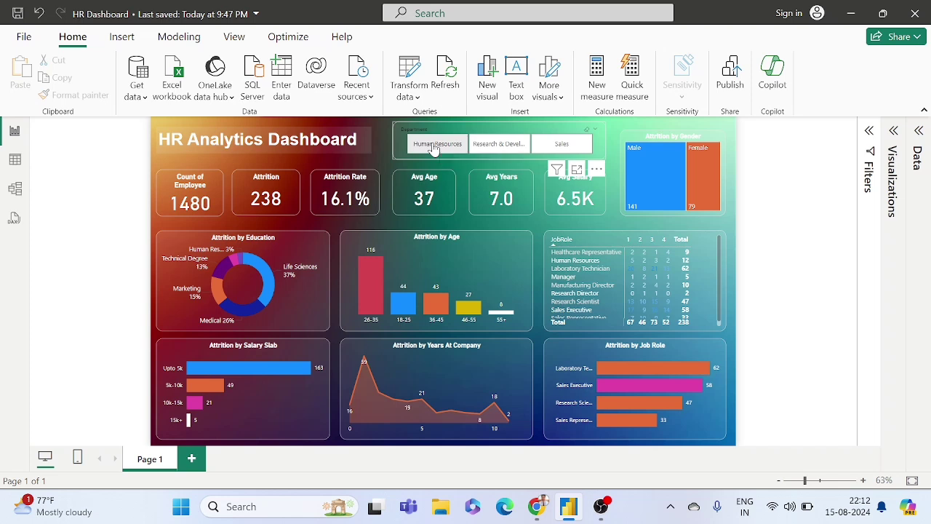
# Filter the HR Analytics Dashboard by the Human Resources department and examine its attrition visuals.
pyautogui.click(435, 145)
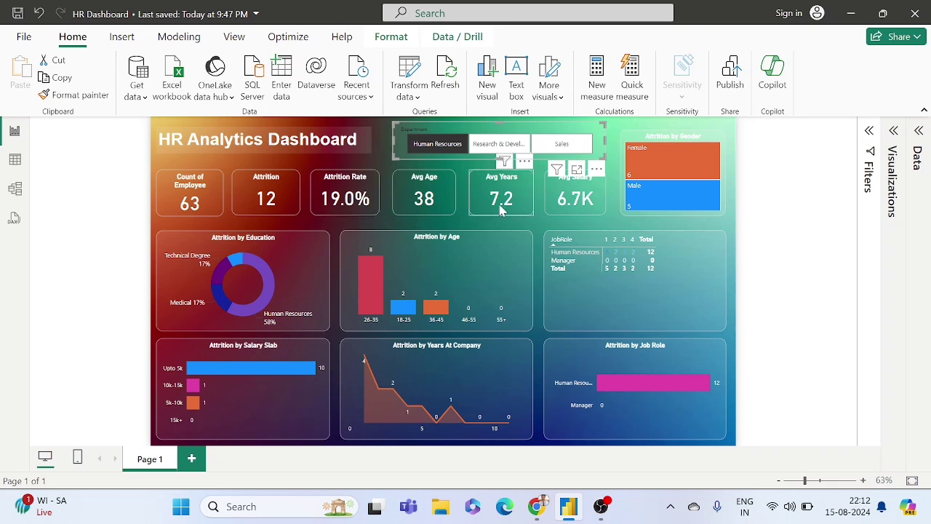
pyautogui.click(535, 230)
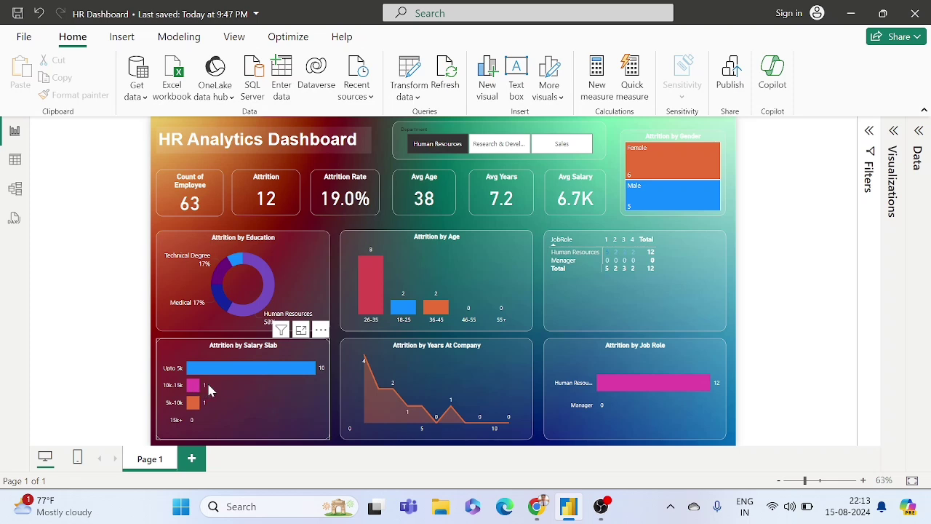
pyautogui.moveTo(208, 400)
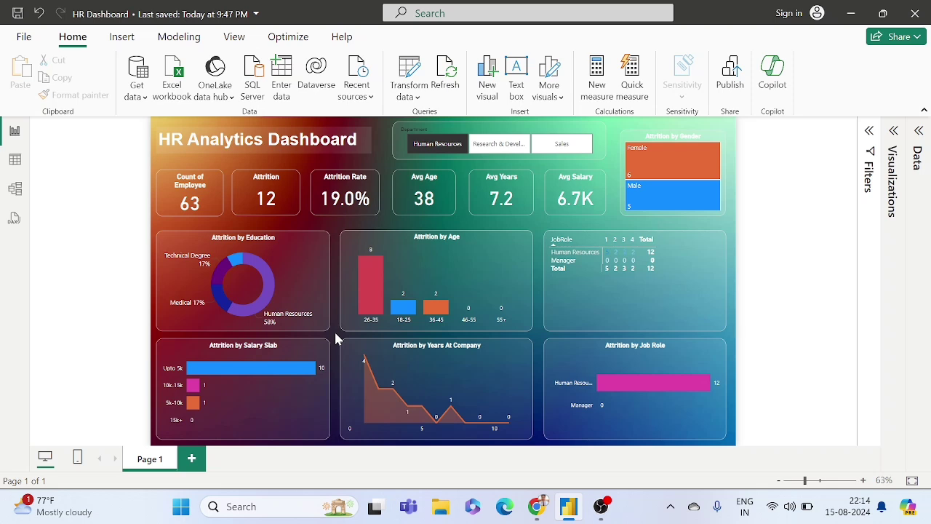
pyautogui.click(439, 144)
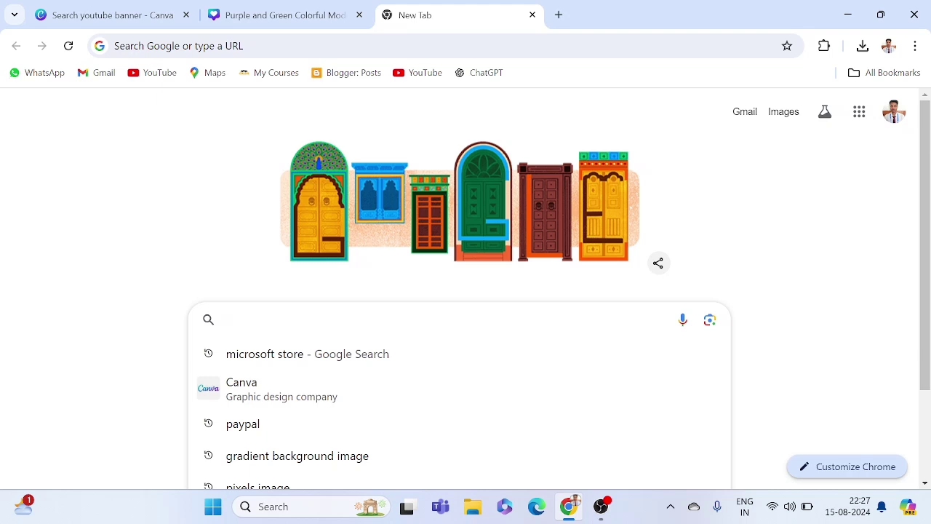
# Find the Microsoft Store app through the Windows search and launch it.
pyautogui.click(221, 281)
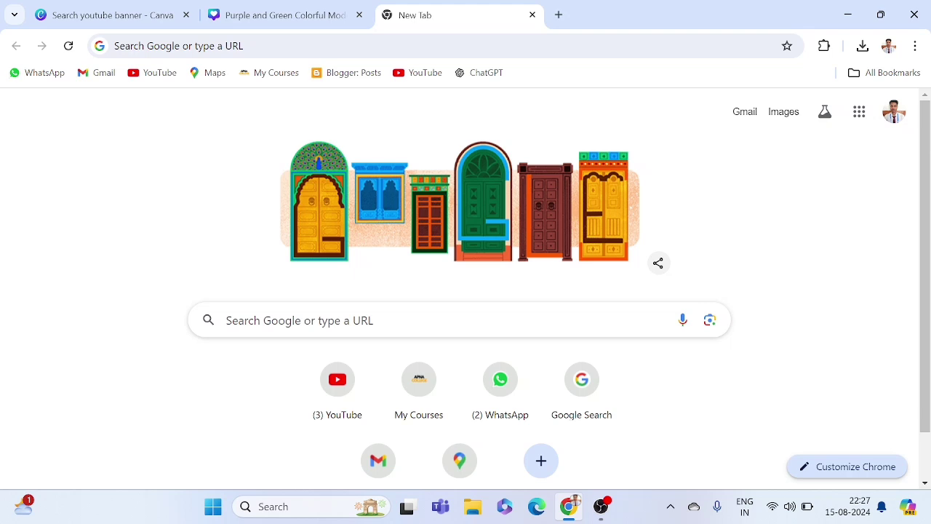
pyautogui.click(283, 508)
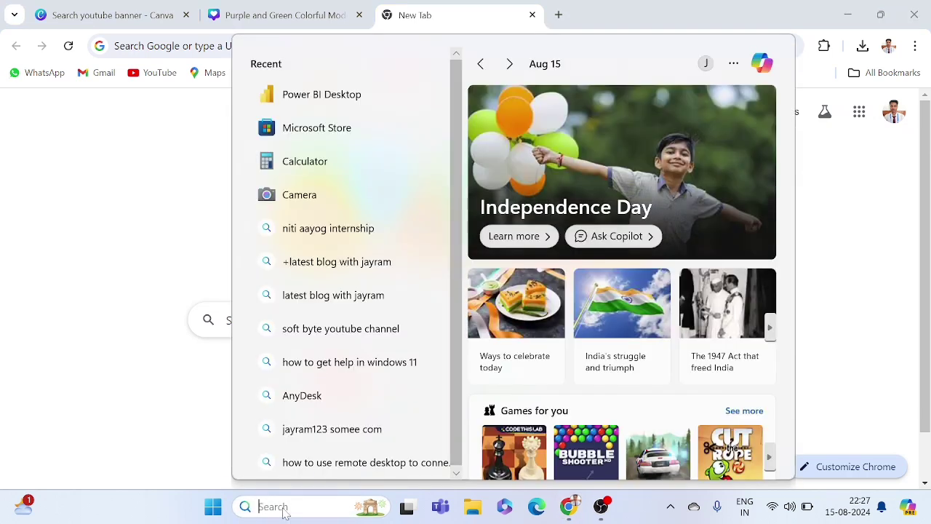
pyautogui.write('m')
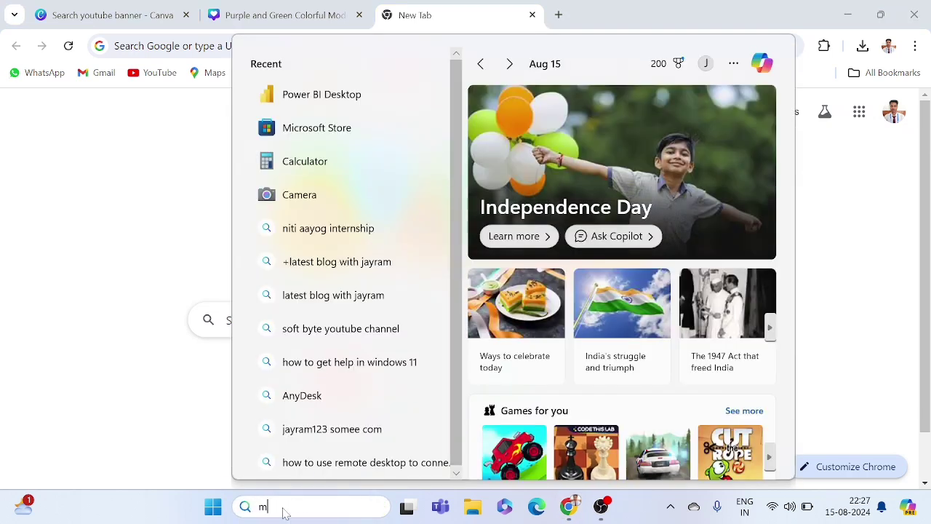
pyautogui.write('icrosoft Store')
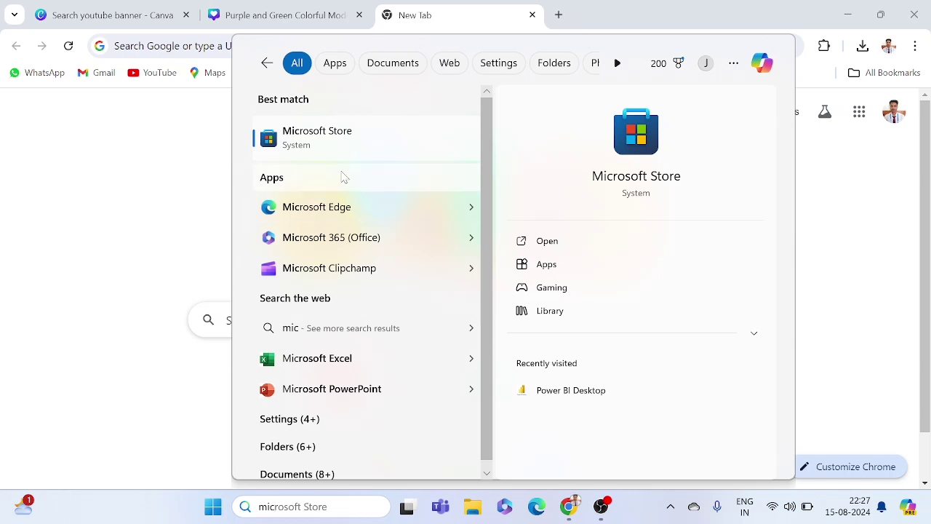
pyautogui.click(345, 154)
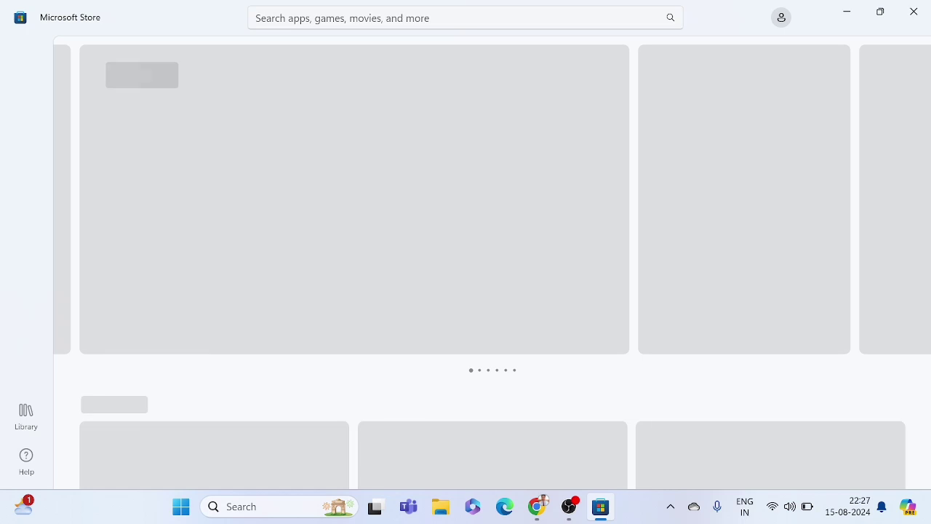
# Search the store app for "power bi des" and open the Power BI Desktop product page.
pyautogui.click(397, 18)
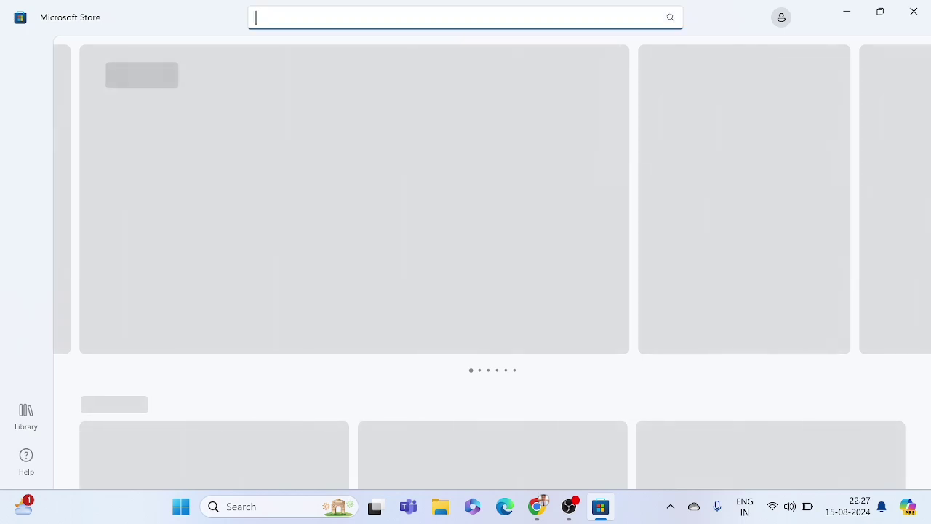
pyautogui.write('power')
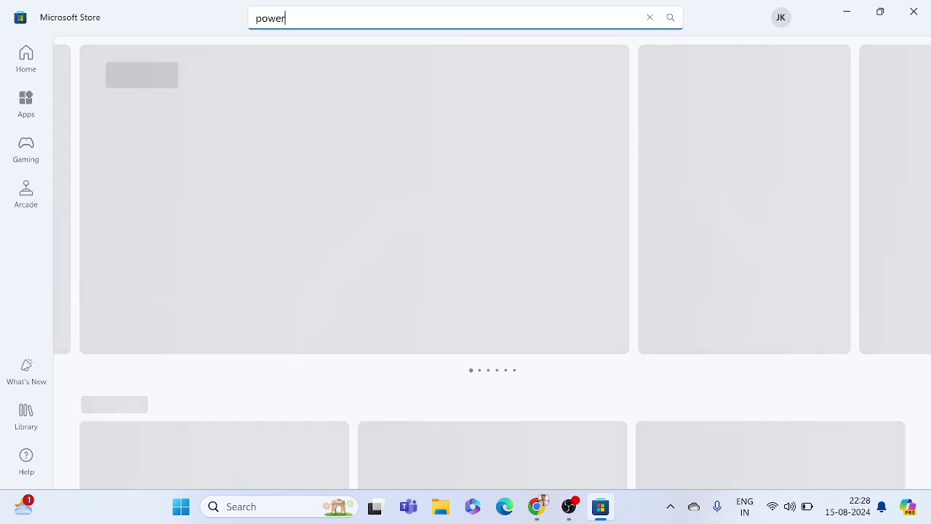
pyautogui.write(' i')
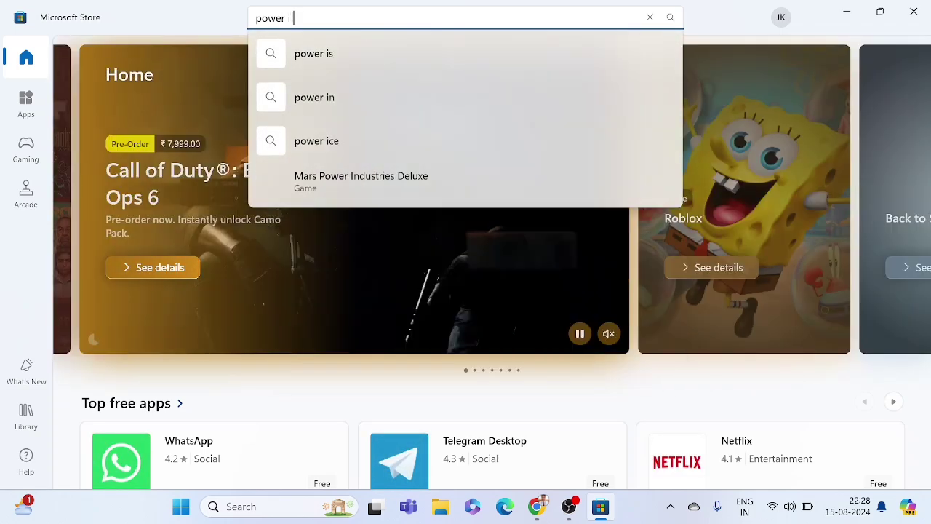
pyautogui.press('BackSpace')
pyautogui.write('bi')
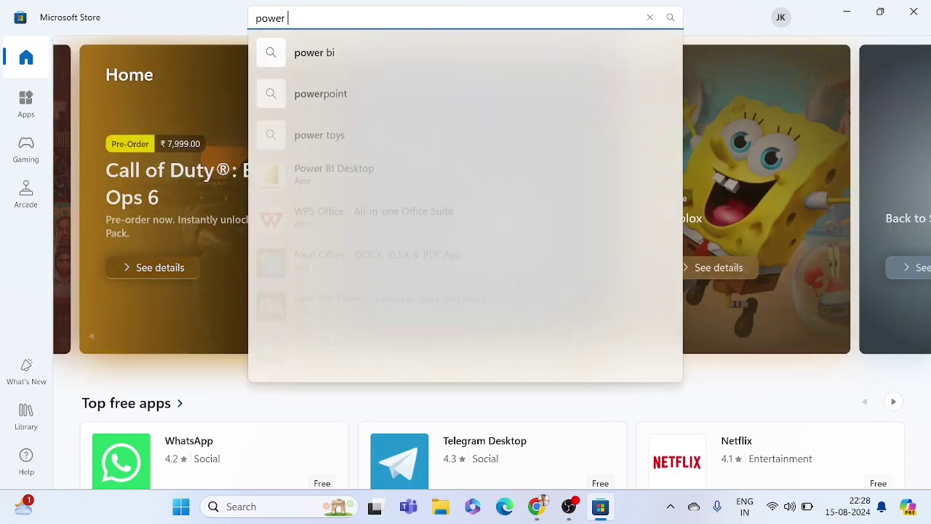
pyautogui.write(' des')
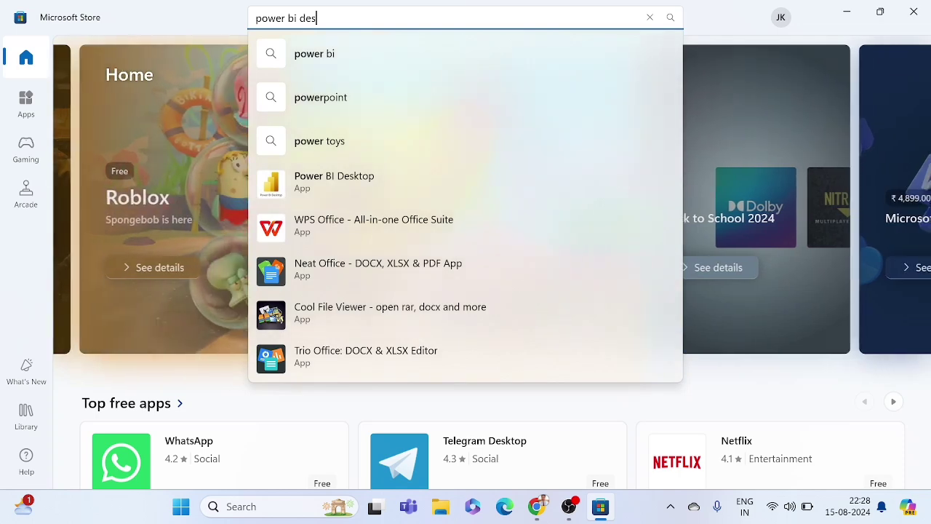
pyautogui.click(328, 196)
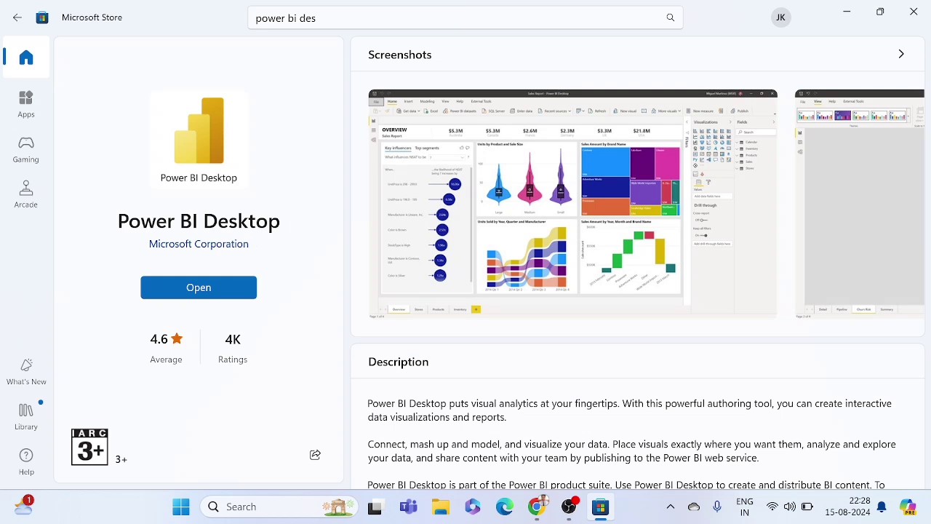
pyautogui.moveTo(117, 222); pyautogui.dragTo(281, 222)
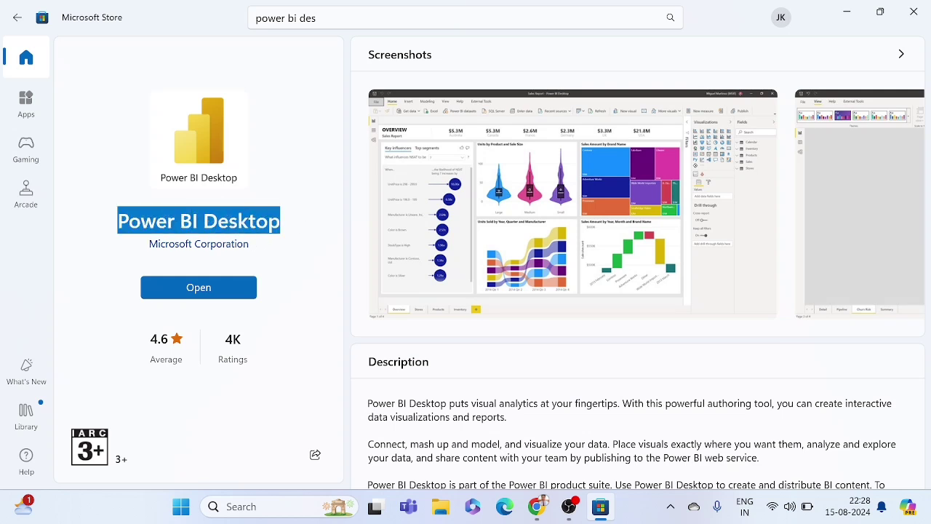
pyautogui.click(284, 222)
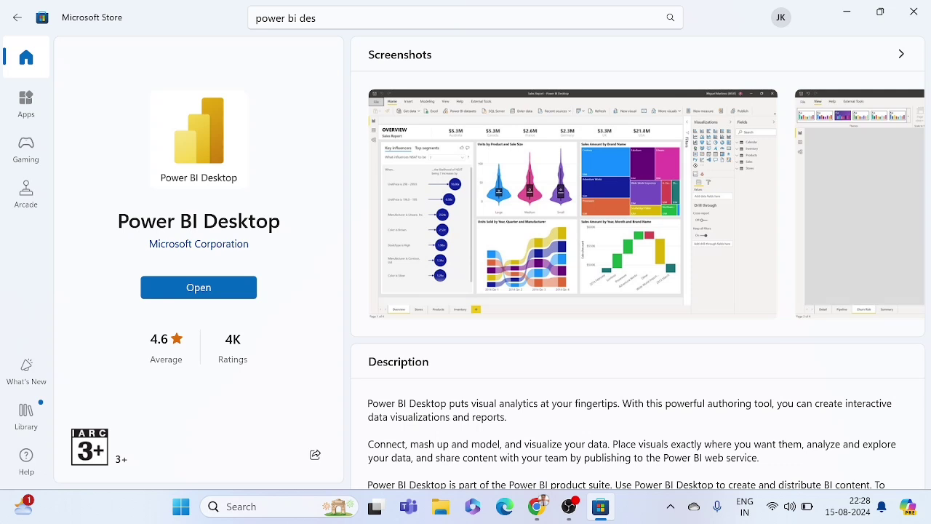
pyautogui.moveTo(281, 222); pyautogui.dragTo(116, 222)
pyautogui.click(116, 223)
pyautogui.moveTo(116, 222); pyautogui.dragTo(281, 222)
pyautogui.click(304, 219)
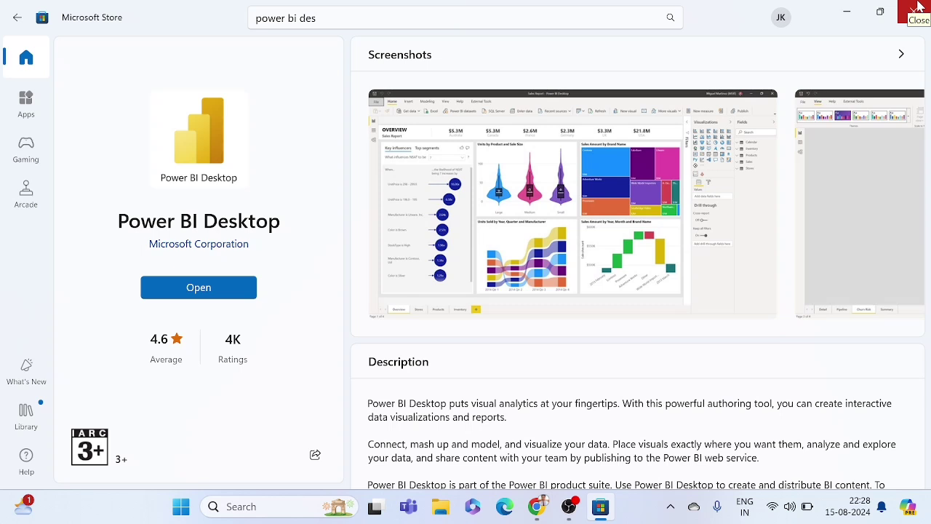
# Switch to Chrome, run a Google search for "microsoft store" and open the Microsoft Apps home site.
pyautogui.click(534, 507)
pyautogui.click(349, 321)
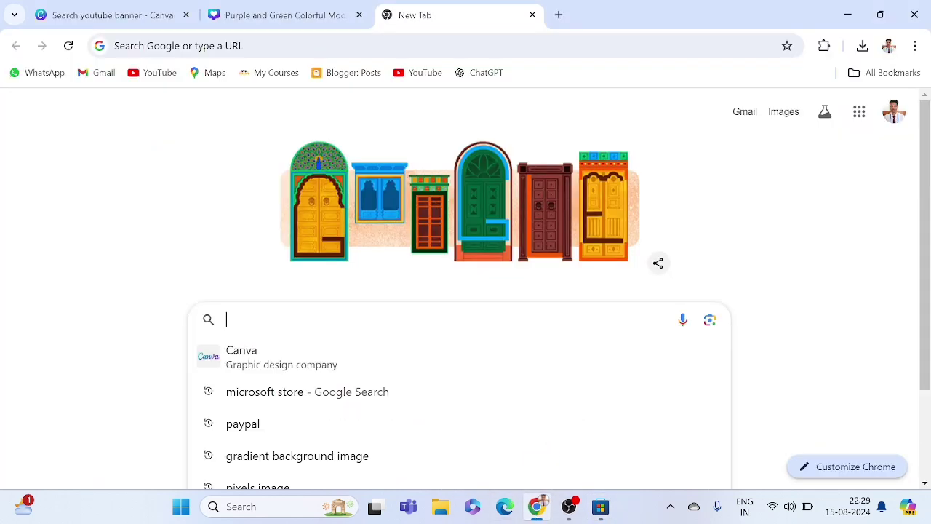
pyautogui.click(312, 400)
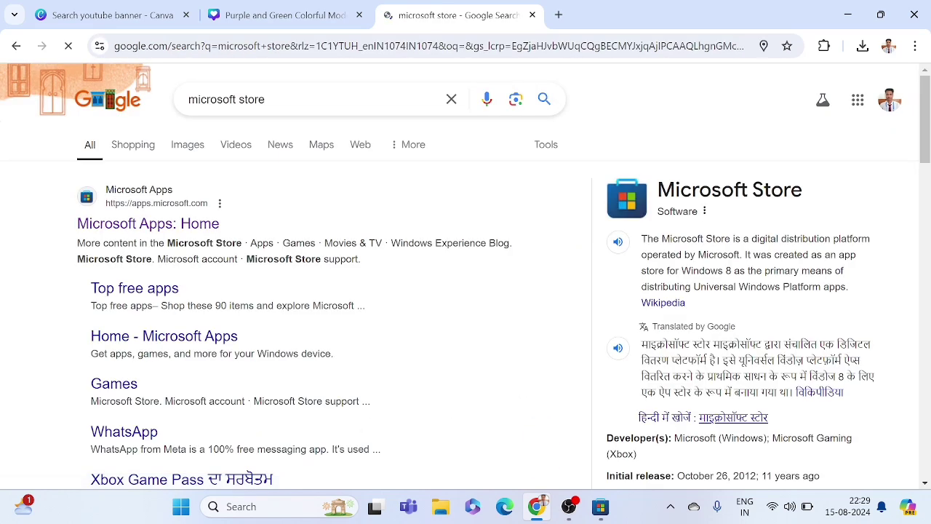
pyautogui.click(108, 225)
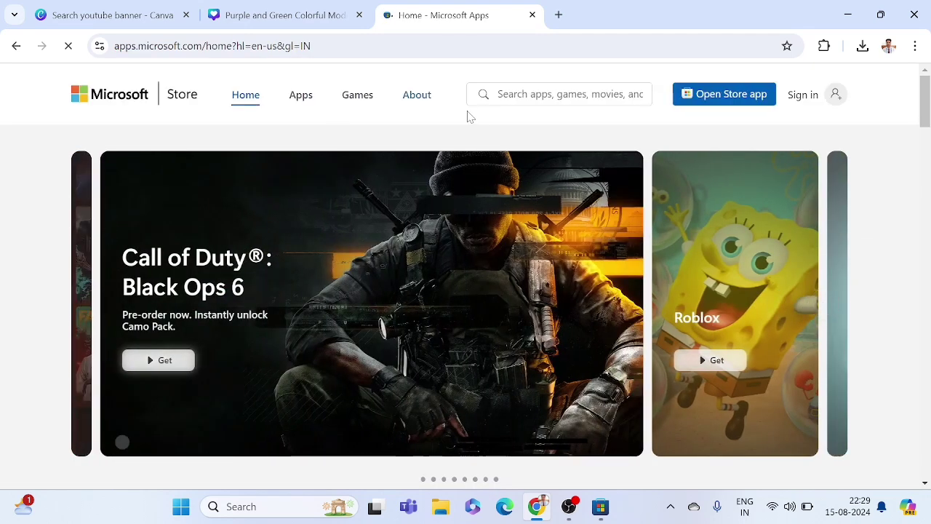
# Search the Microsoft Store website for "powe" and open the suggested Power BI Desktop download page.
pyautogui.click(498, 96)
pyautogui.write('powe')
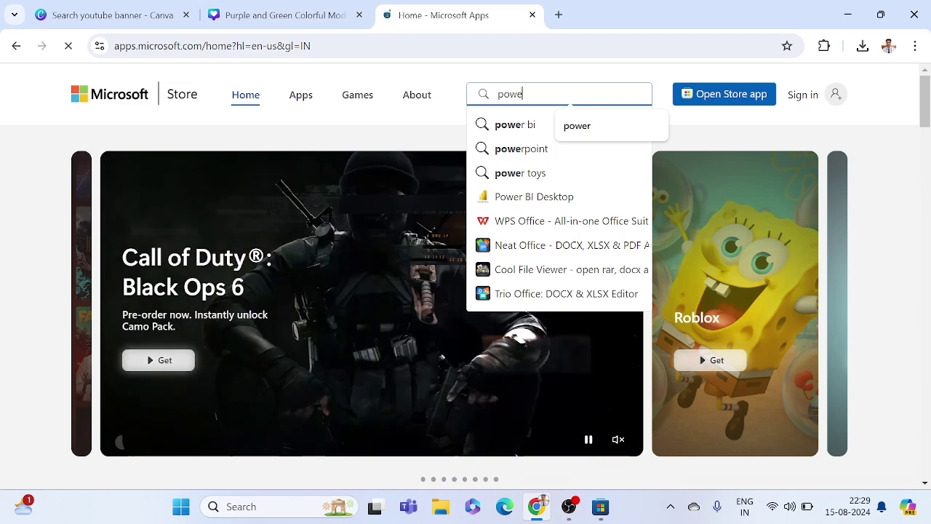
pyautogui.click(533, 197)
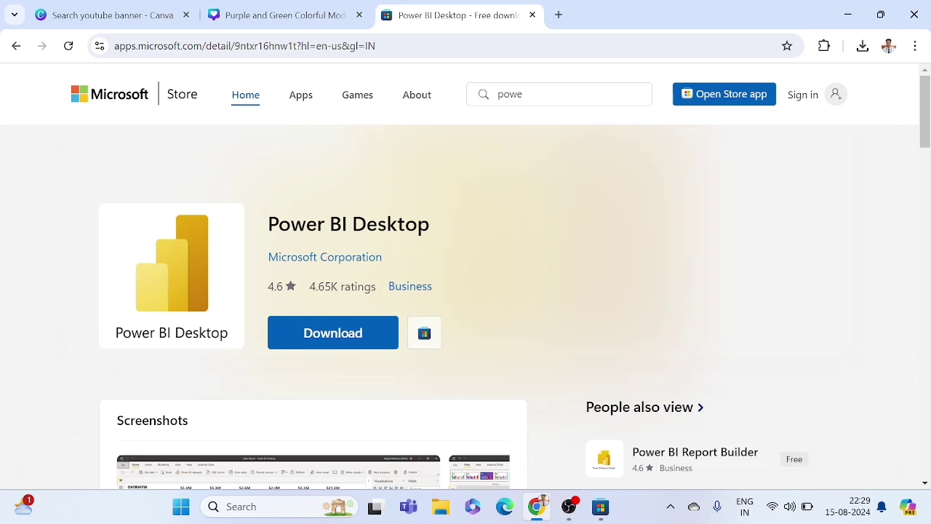
pyautogui.moveTo(269, 224); pyautogui.dragTo(438, 225)
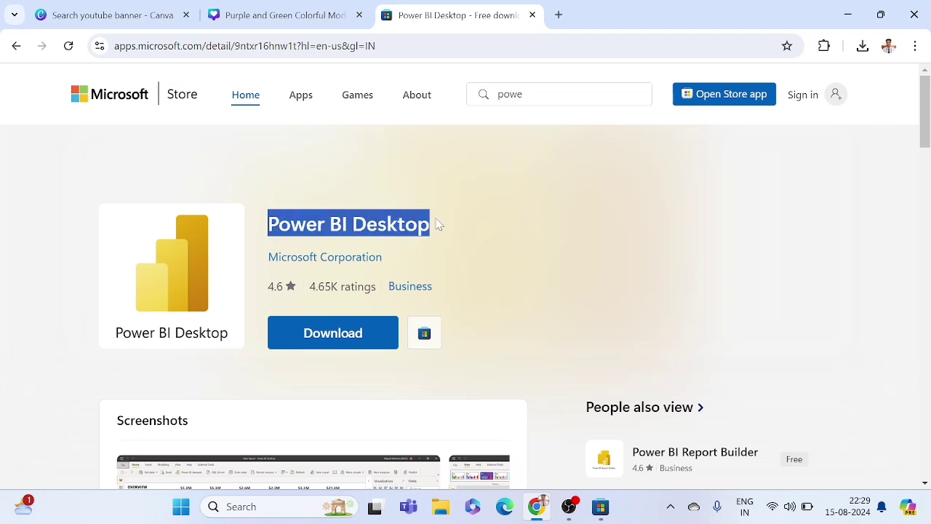
pyautogui.click(439, 226)
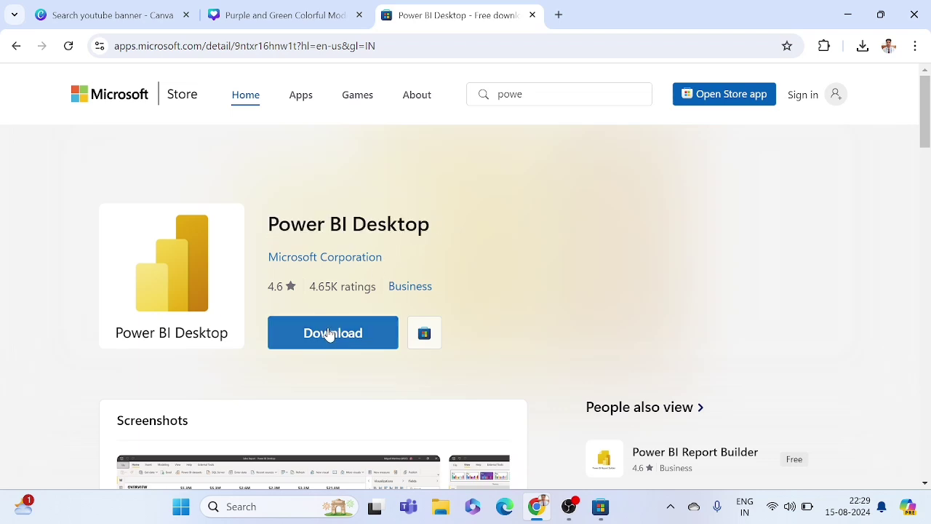
pyautogui.scroll(-2, 327, 333)
pyautogui.scroll(2, 329, 334)
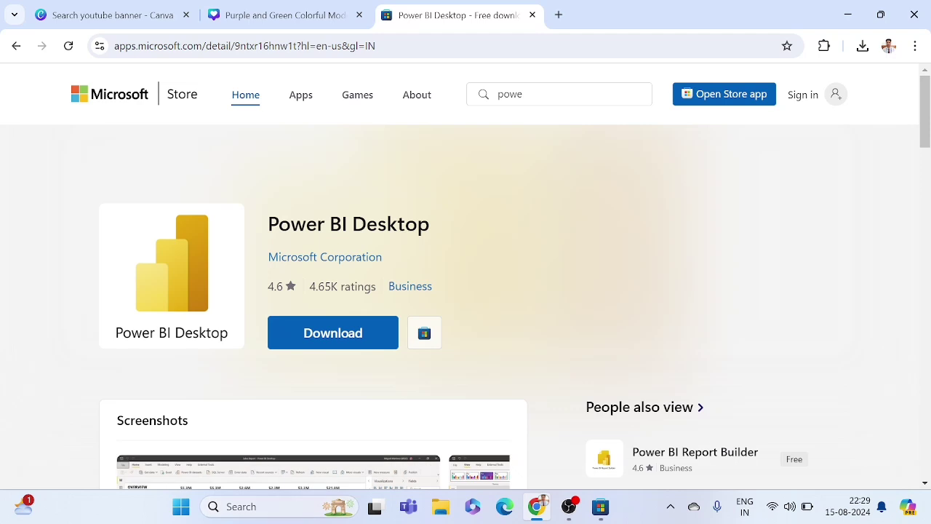
# Launch Power BI Desktop from the Windows search and close the Microsoft Store app.
pyautogui.click(285, 507)
pyautogui.write('pow')
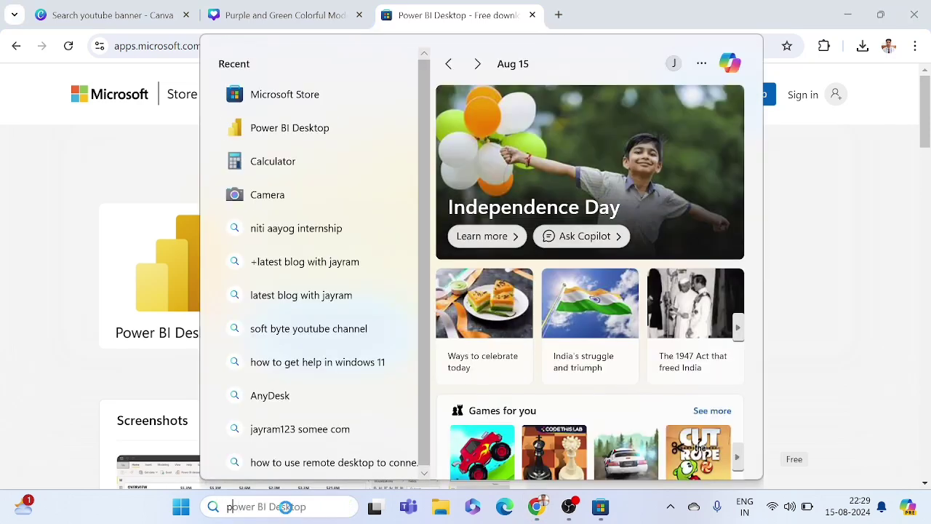
pyautogui.write('er')
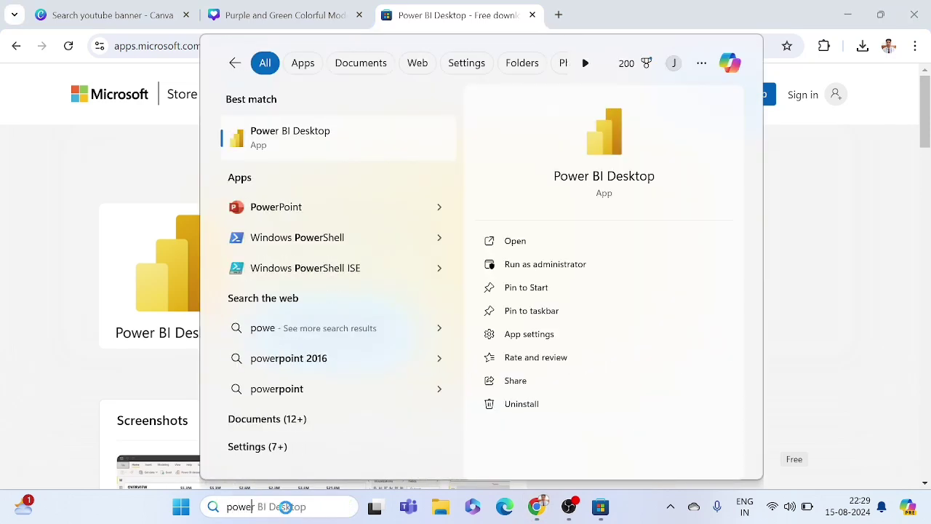
pyautogui.click(313, 153)
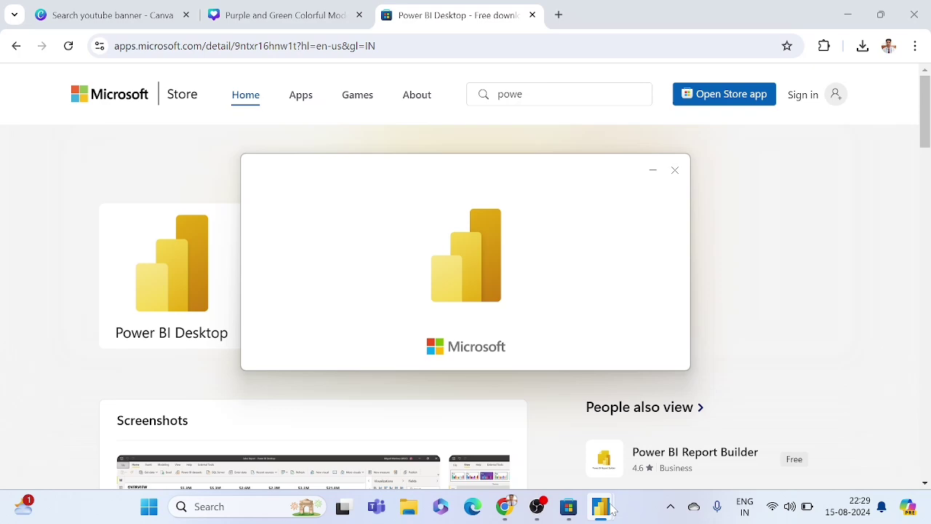
pyautogui.click(568, 506)
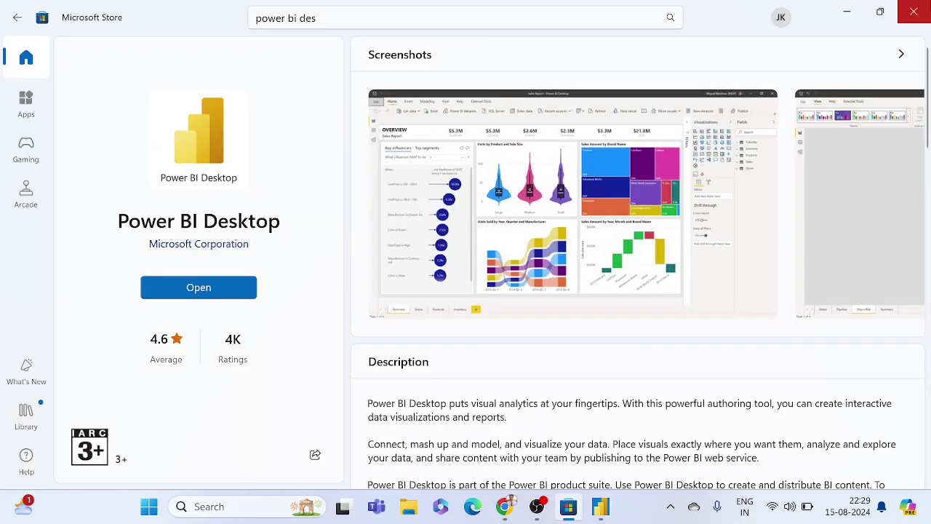
pyautogui.click(914, 12)
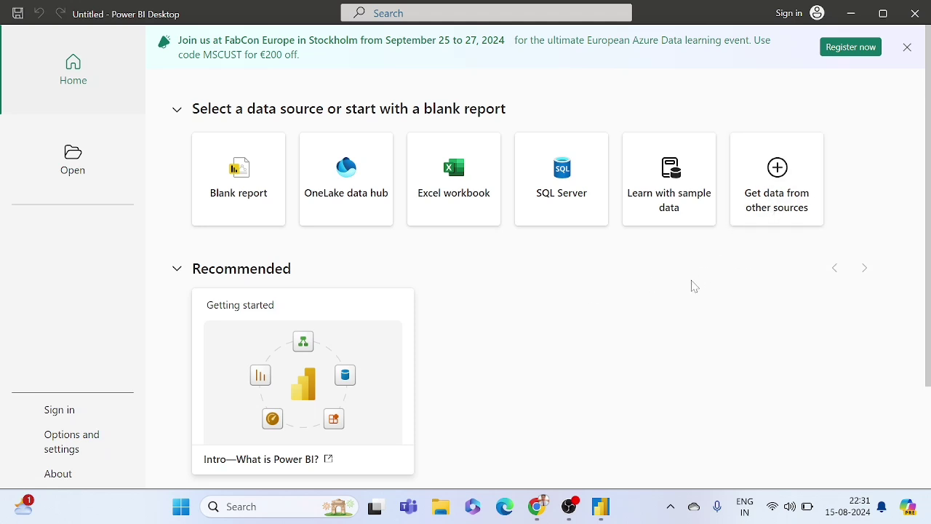
# Open the list of data connectors from the start page and look through the available source types.
pyautogui.click(788, 178)
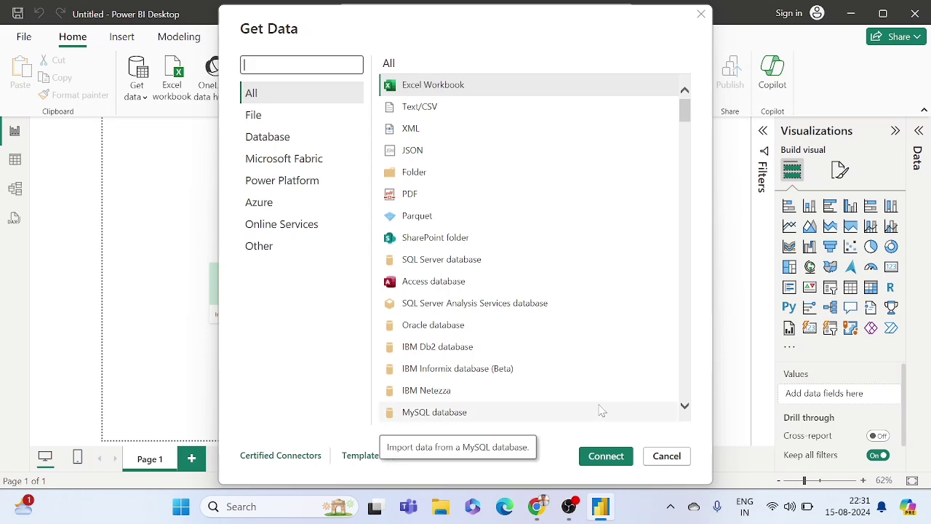
pyautogui.scroll(-6, 406, 240)
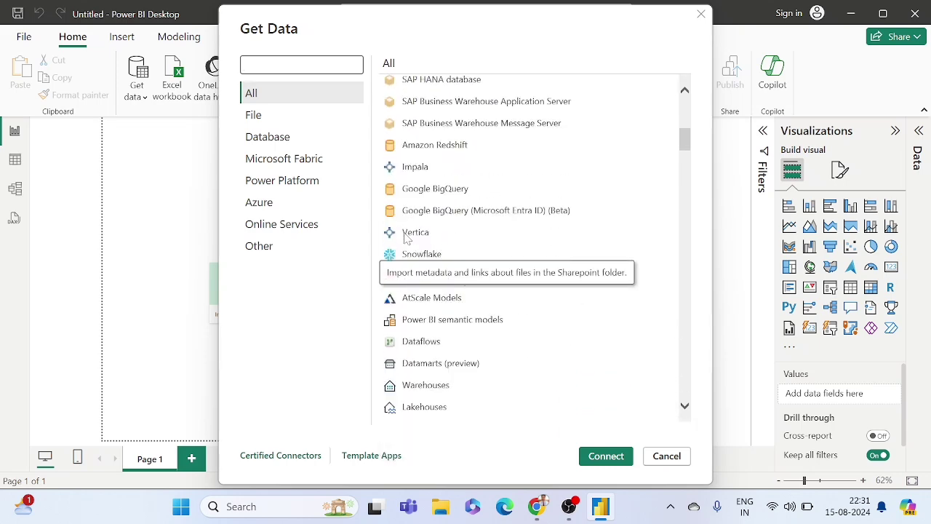
pyautogui.scroll(6, 406, 240)
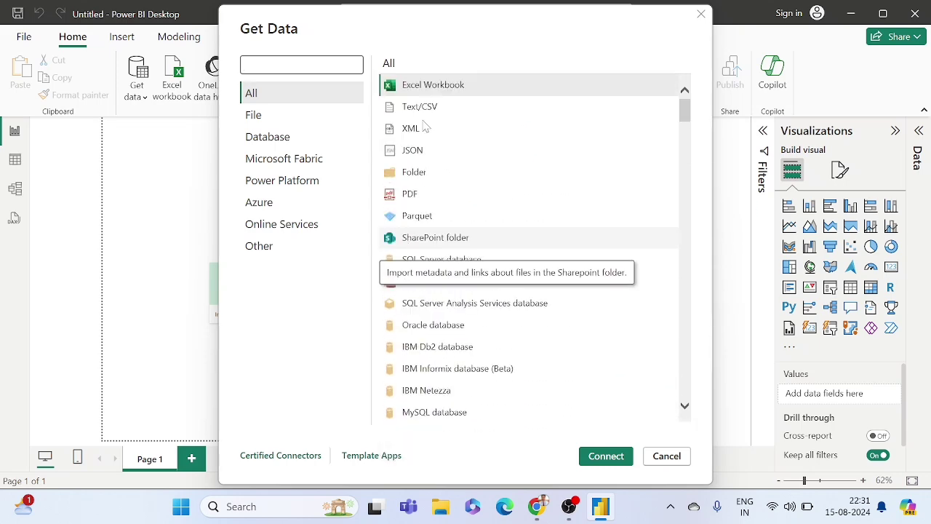
pyautogui.scroll(-1, 452, 351)
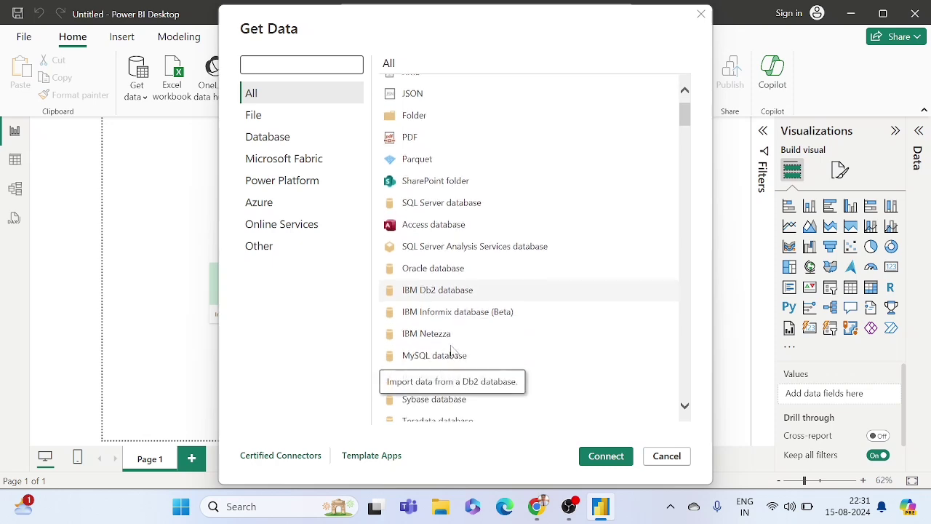
pyautogui.scroll(1, 449, 348)
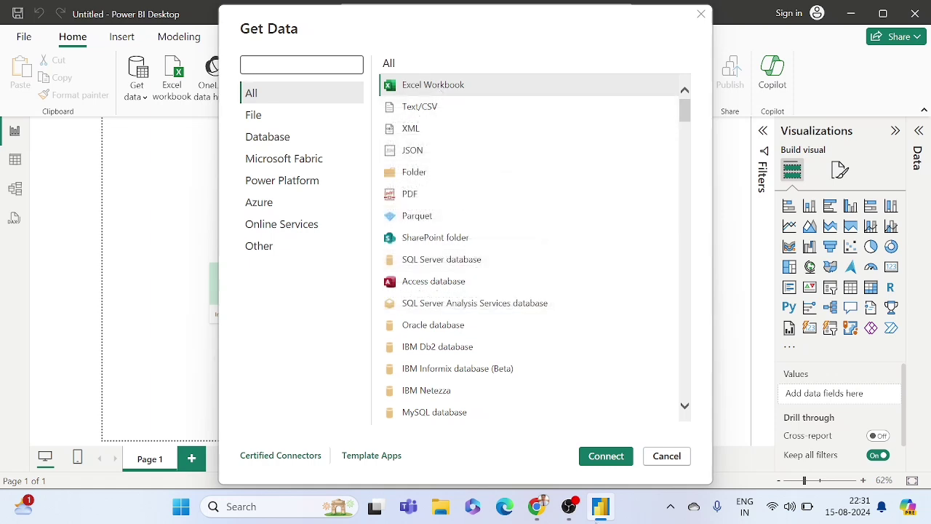
pyautogui.click(605, 456)
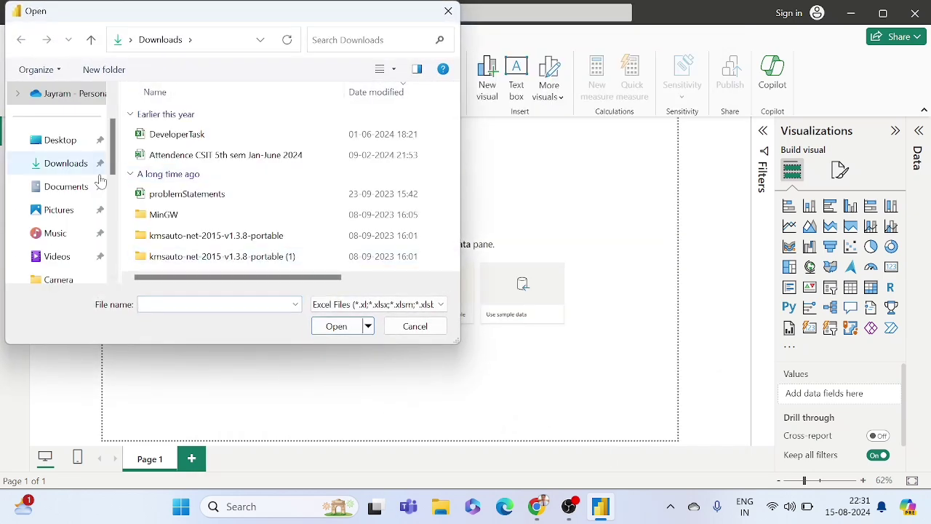
pyautogui.hscroll(3, 206, 184)
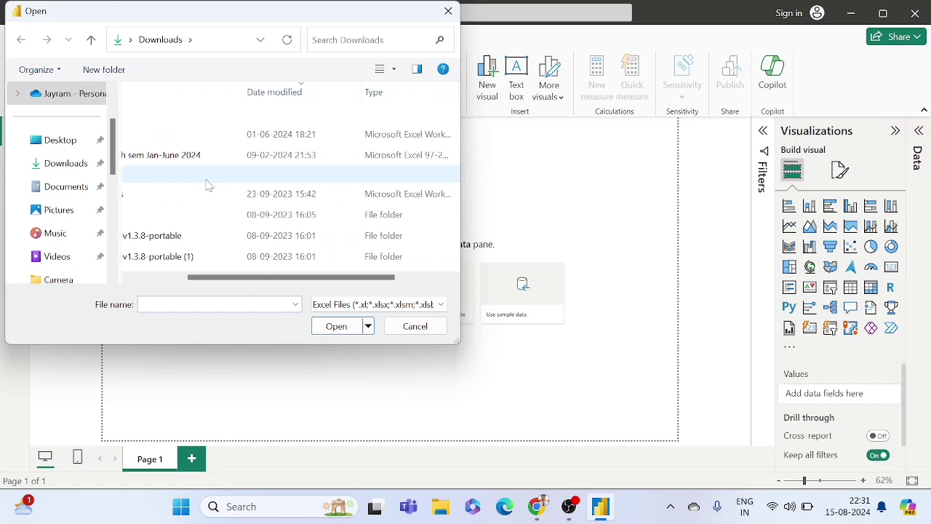
pyautogui.click(416, 326)
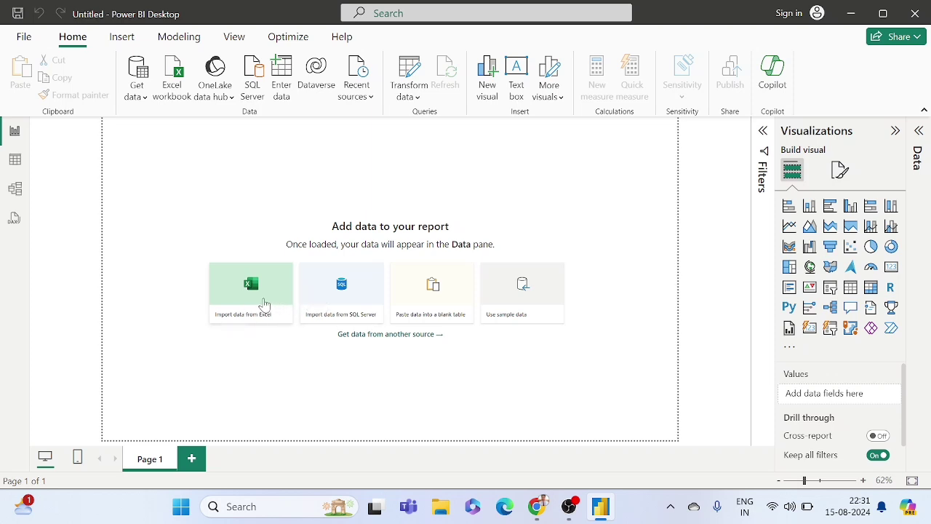
# Import 7TH SEM RESULT.csv from Downloads with the Text/CSV connector and open it for transformation in Power Query.
pyautogui.click(377, 335)
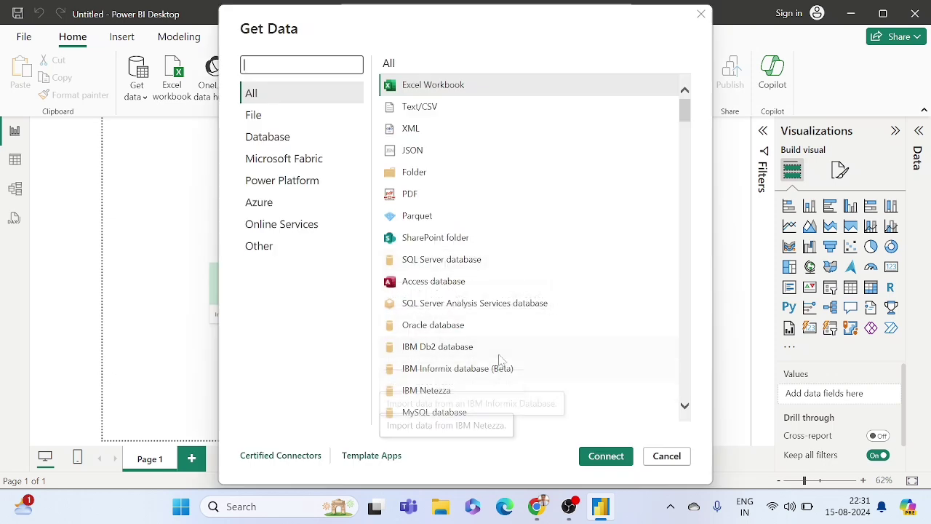
pyautogui.click(425, 109)
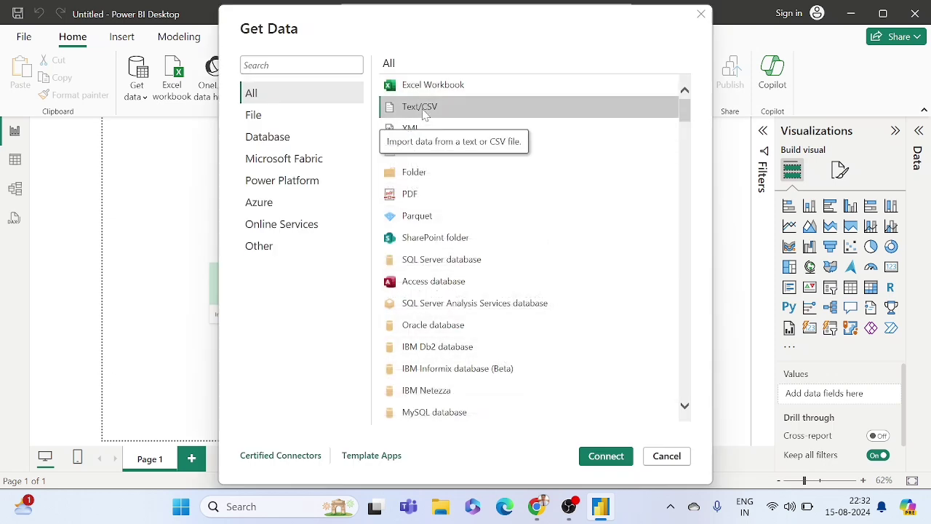
pyautogui.click(598, 456)
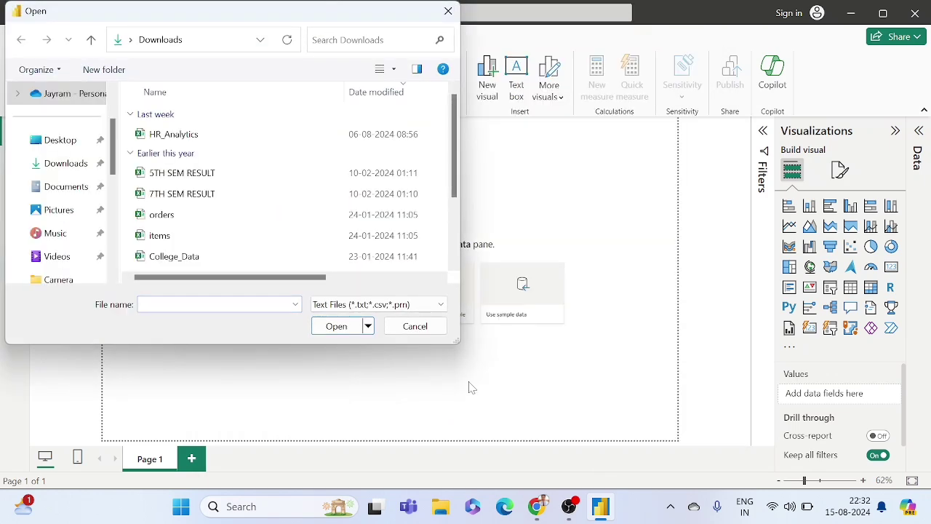
pyautogui.doubleClick(187, 194)
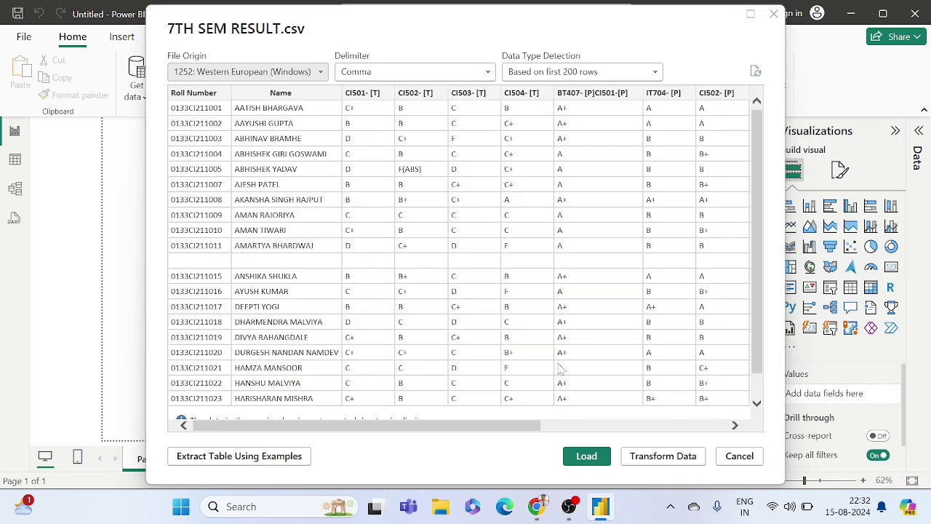
pyautogui.click(655, 458)
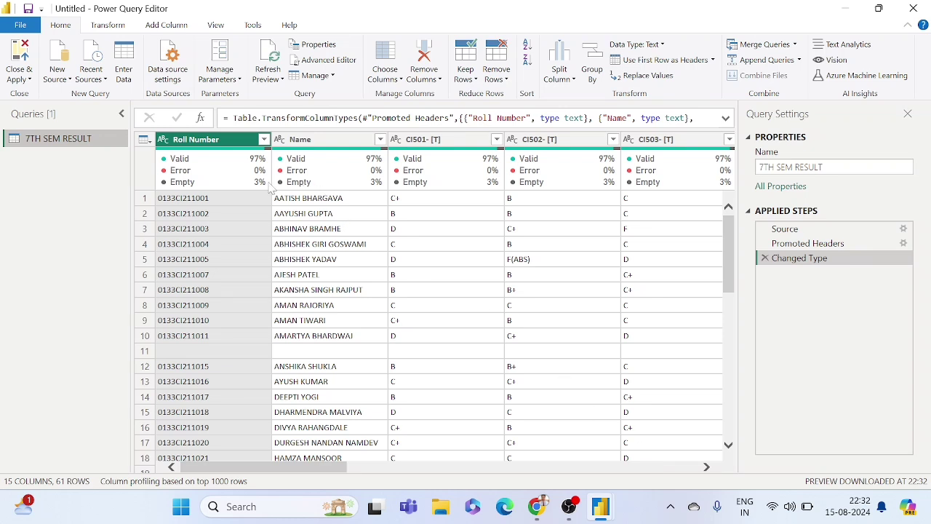
# Review the columns of the 7TH SEM RESULT query and sort its rows by Roll Number in ascending order.
pyautogui.moveTo(269, 172)
pyautogui.hscroll(10, 320, 251)
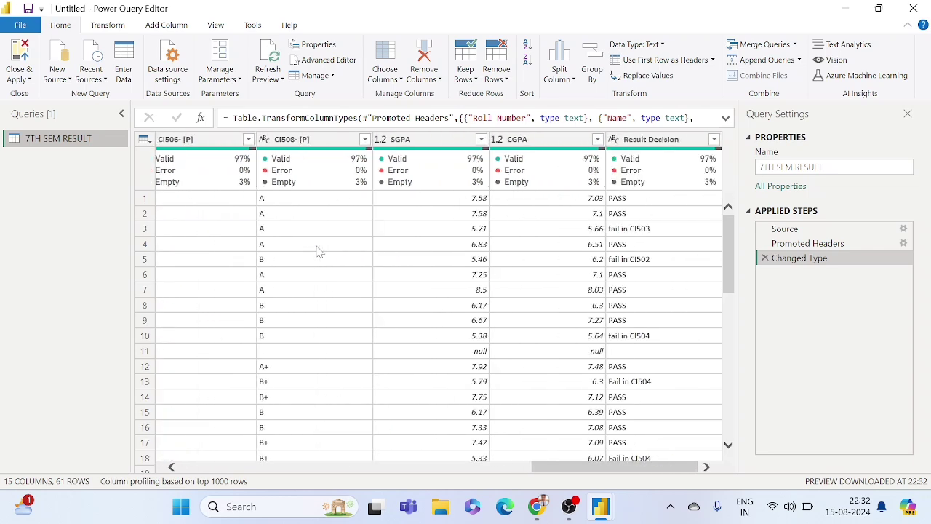
pyautogui.hscroll(-10, 320, 251)
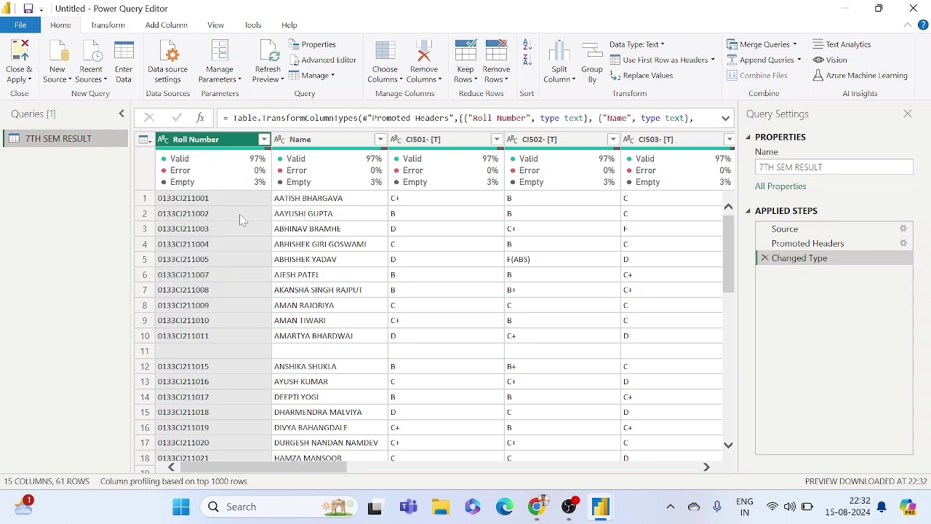
pyautogui.scroll(-1, 240, 217)
pyautogui.scroll(1, 239, 217)
pyautogui.click(264, 139)
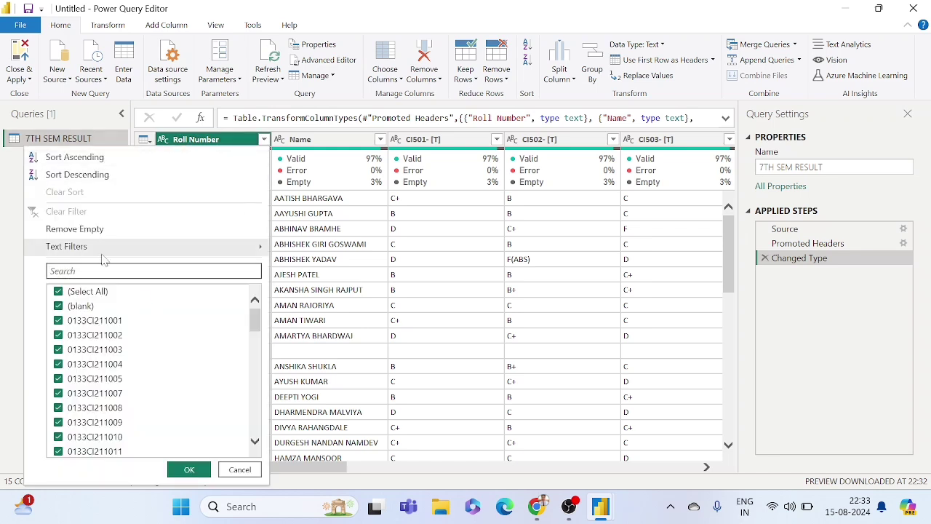
pyautogui.click(74, 157)
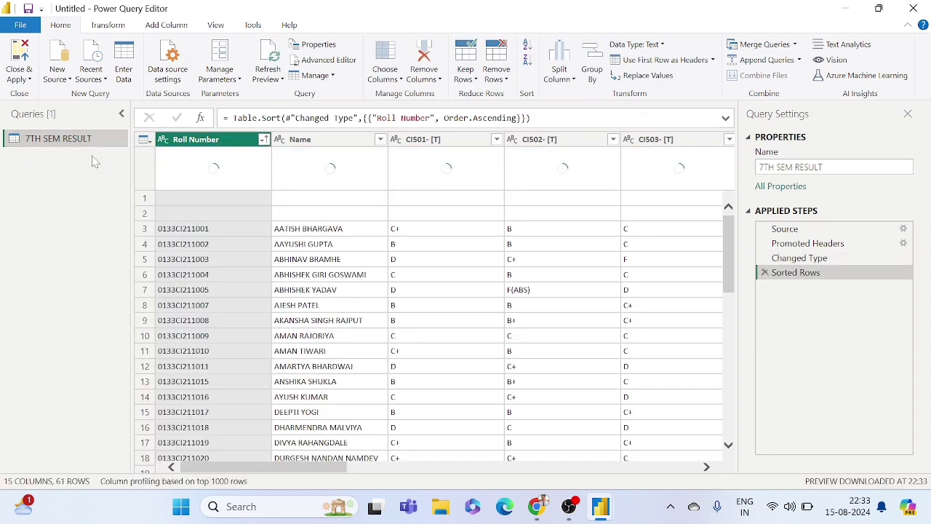
# Examine the first two rows of the sorted Roll Number column for missing values.
pyautogui.click(188, 200)
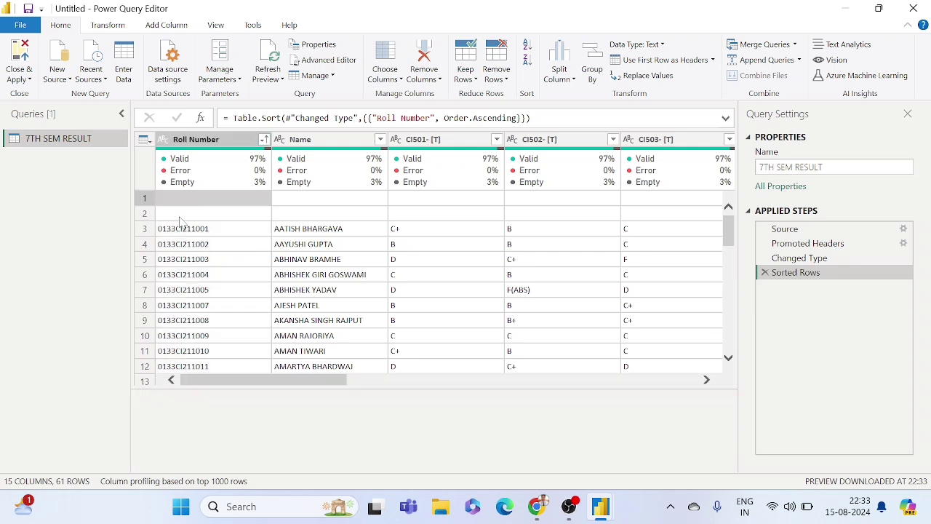
pyautogui.click(178, 218)
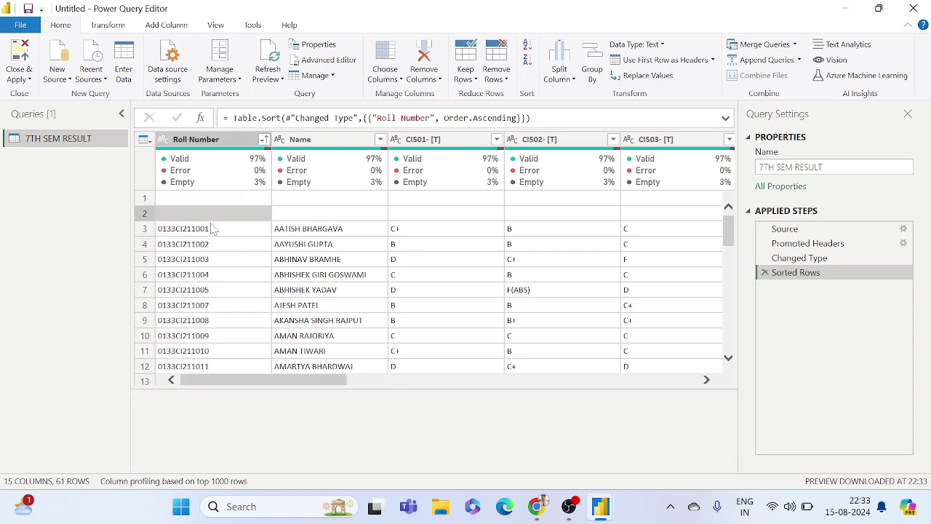
pyautogui.click(220, 203)
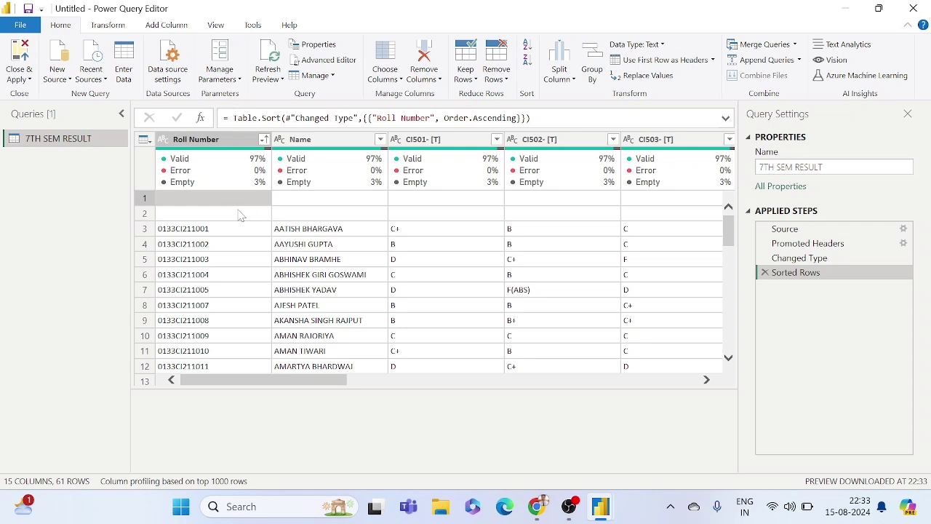
pyautogui.click(234, 215)
pyautogui.click(220, 201)
pyautogui.click(235, 216)
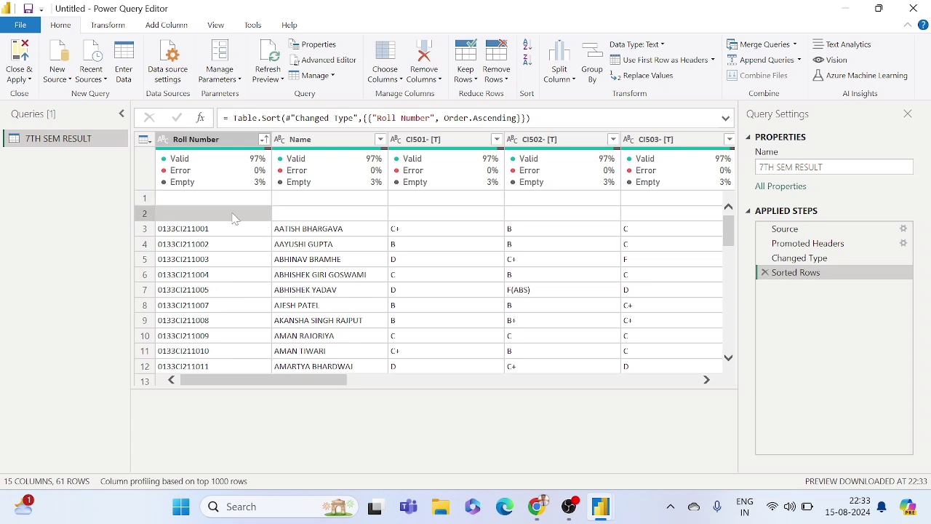
pyautogui.click(183, 205)
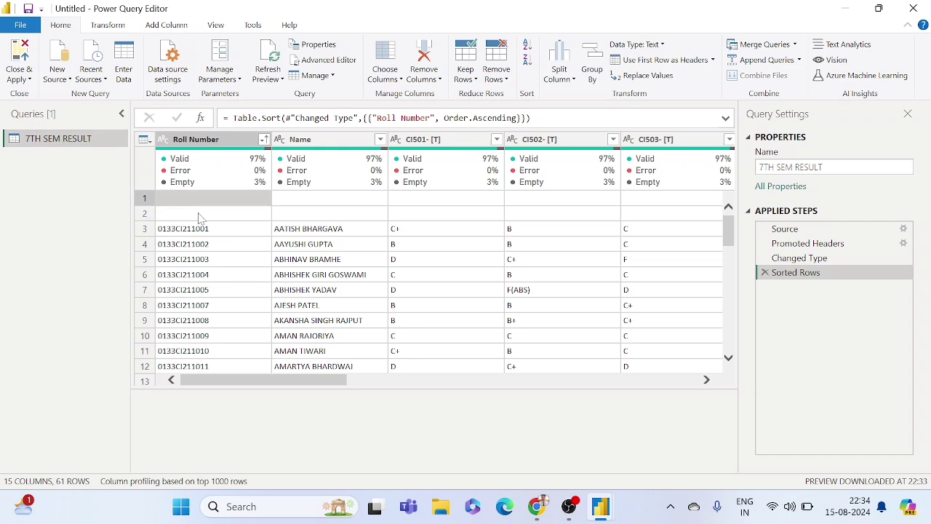
pyautogui.click(201, 217)
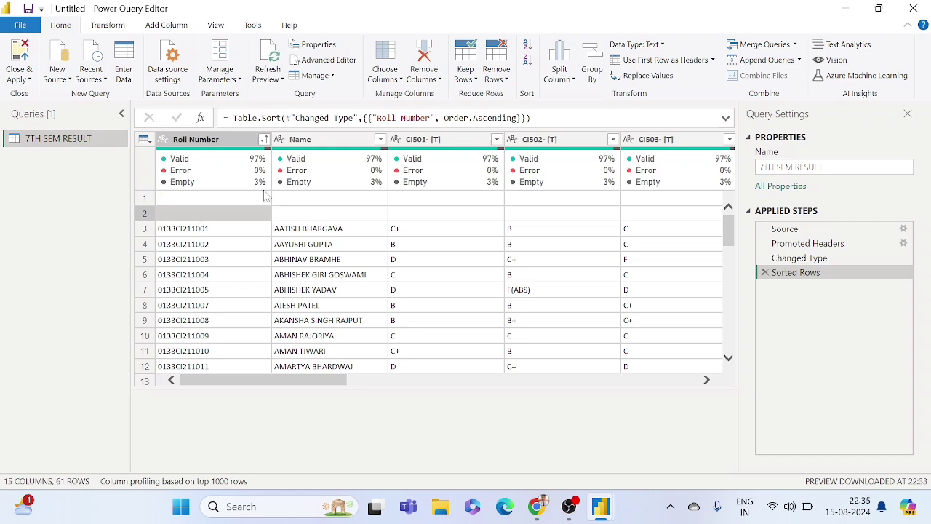
pyautogui.click(220, 199)
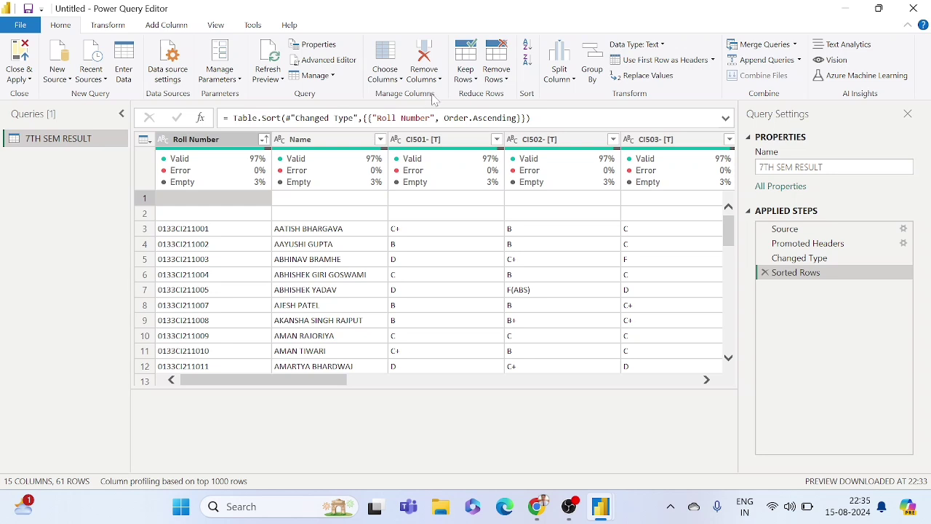
# Remove the top 2 rows from the 7TH SEM RESULT query.
pyautogui.click(499, 73)
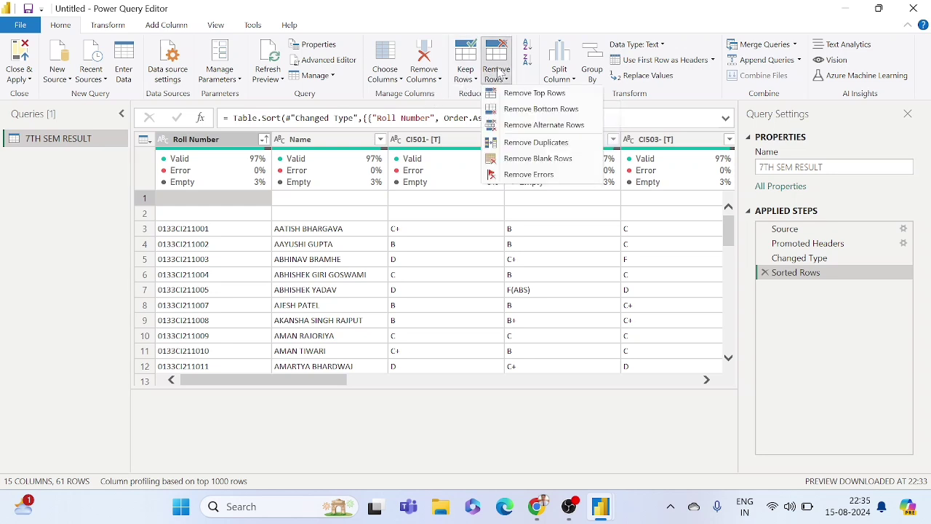
pyautogui.click(527, 96)
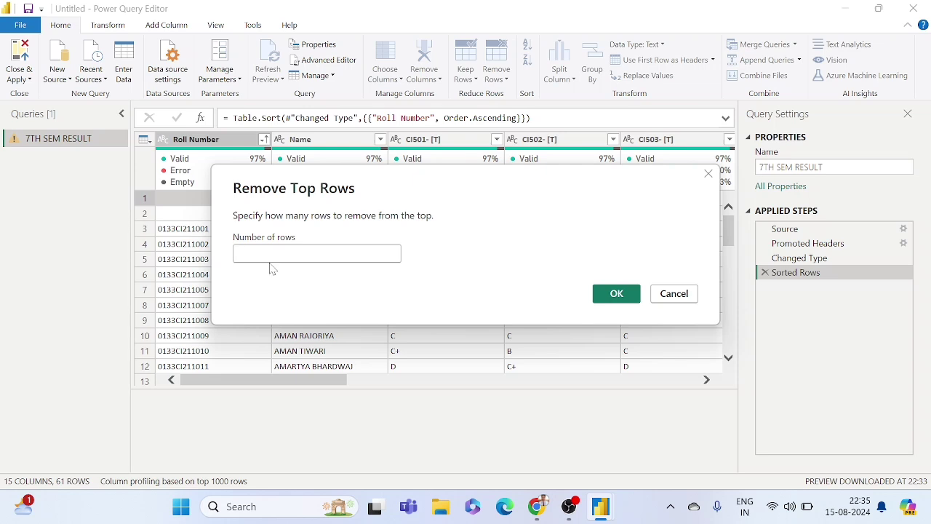
pyautogui.write('2')
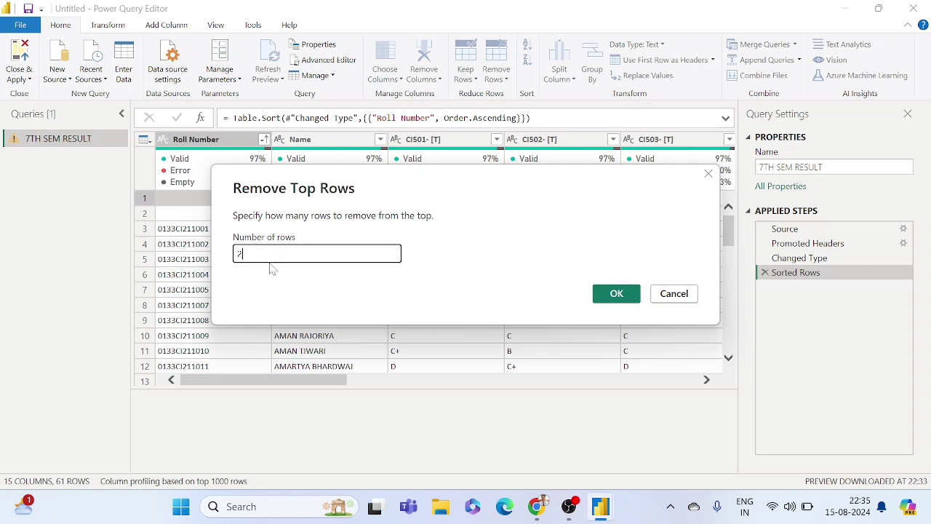
pyautogui.click(613, 298)
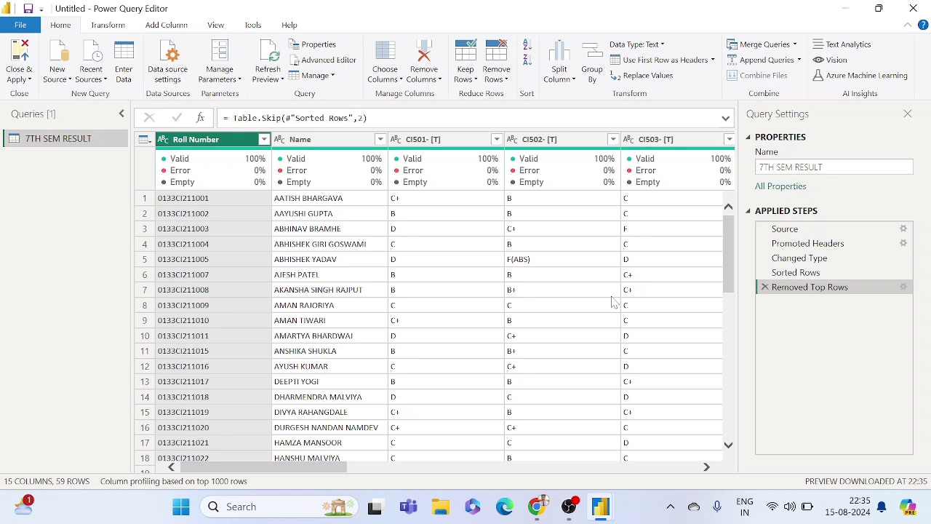
# Check the column quality statistics, apply the query changes and close the Power Query Editor.
pyautogui.moveTo(247, 182)
pyautogui.moveTo(293, 166)
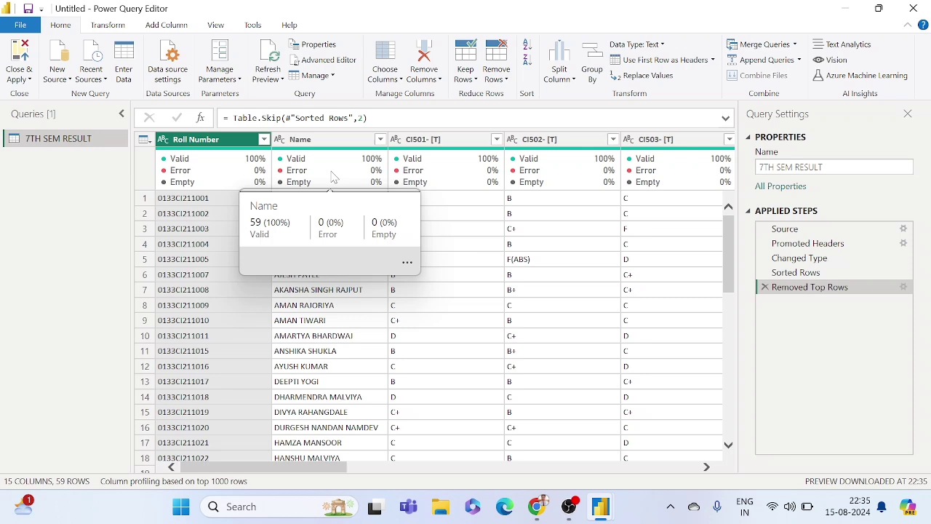
pyautogui.moveTo(470, 168)
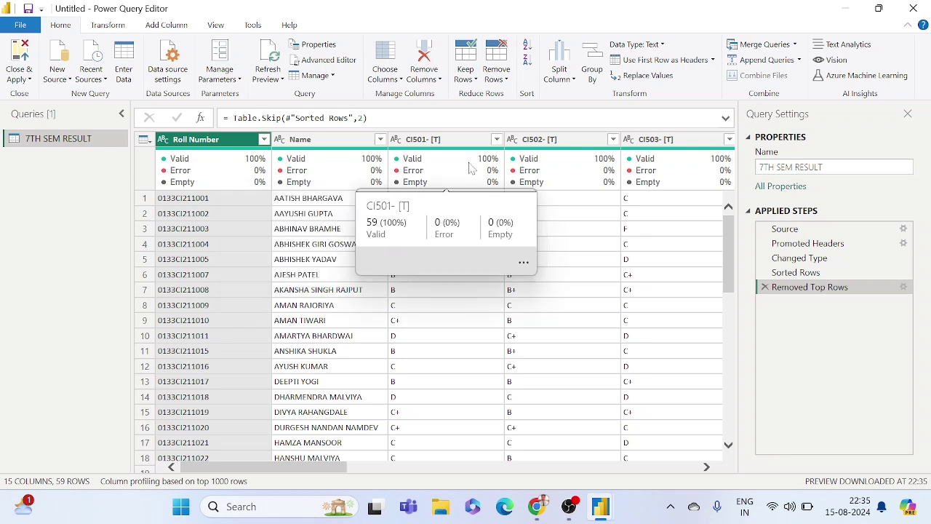
pyautogui.moveTo(318, 187)
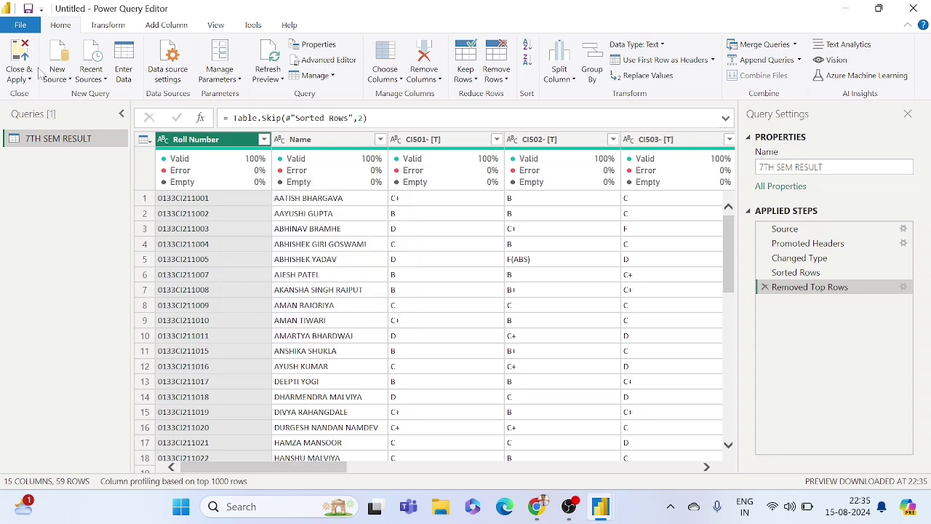
pyautogui.click(14, 64)
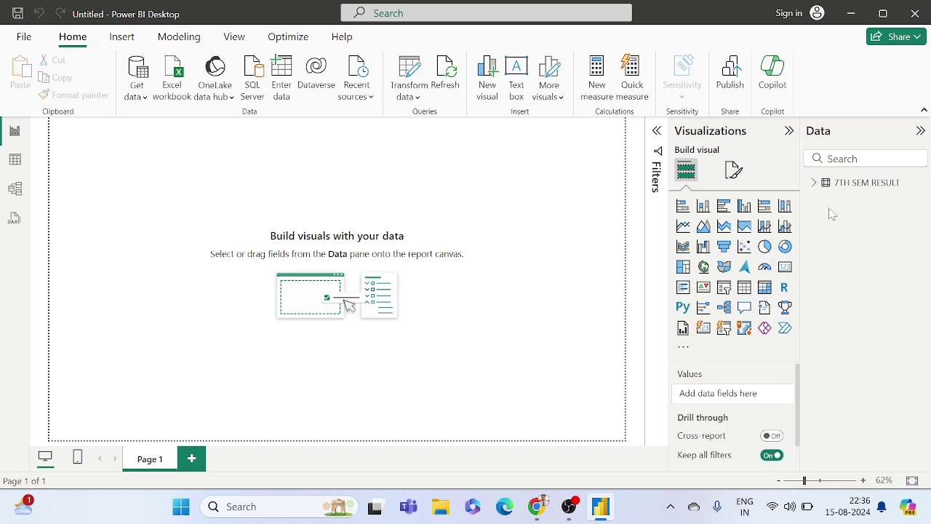
# Expand the fields of the 7TH SEM RESULT table and reopen its query in the Power Query Editor.
pyautogui.click(813, 184)
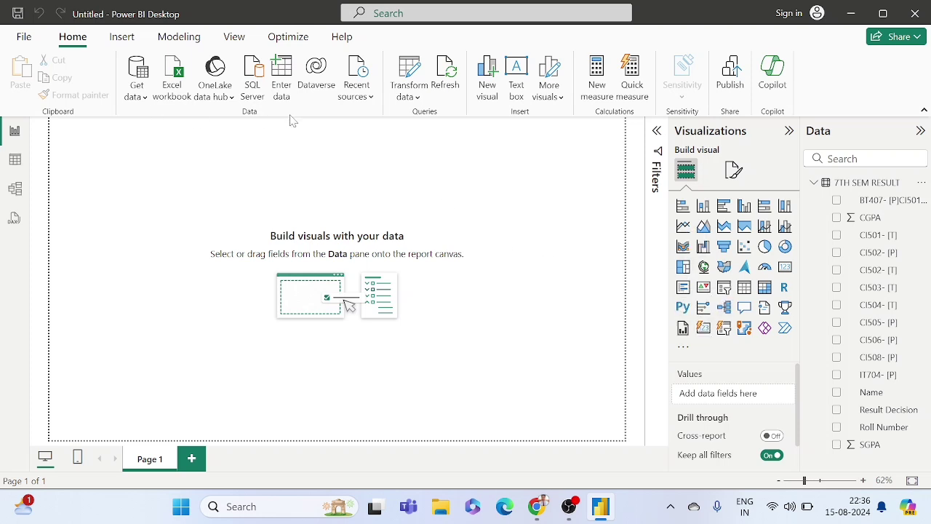
pyautogui.click(406, 96)
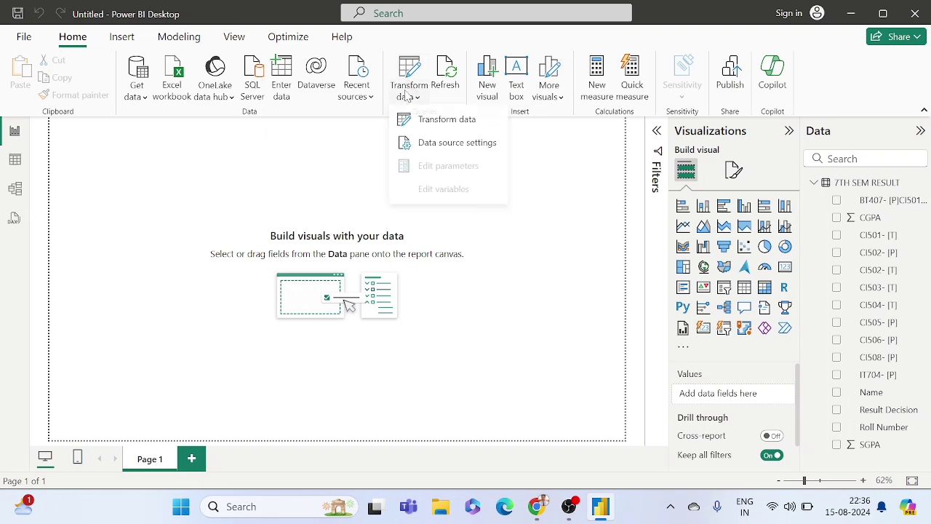
pyautogui.click(409, 69)
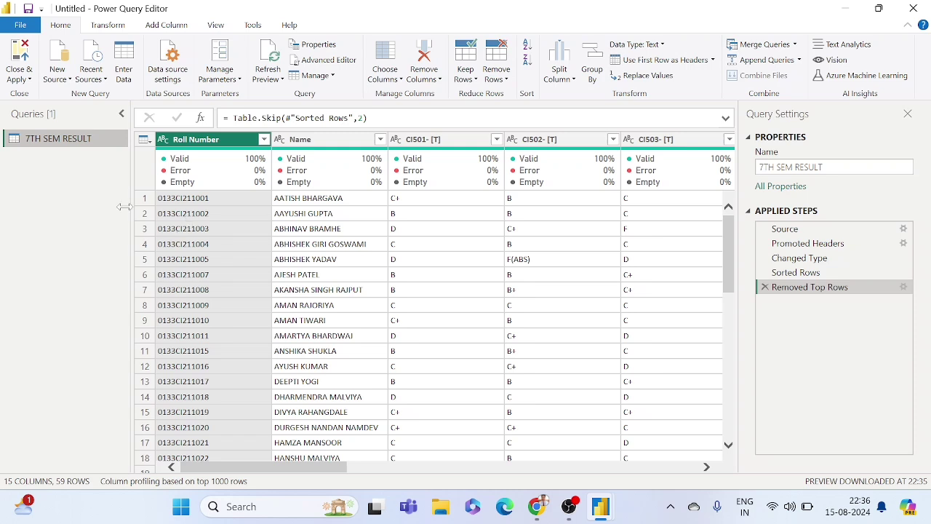
# Apply the query changes, close the Power Query Editor and place a stacked bar chart towards the middle of the report page.
pyautogui.click(20, 62)
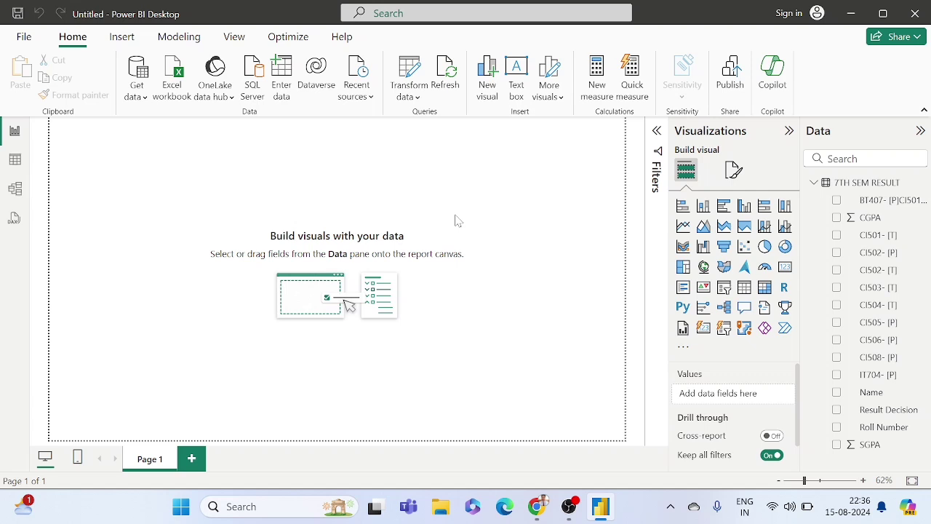
pyautogui.click(682, 208)
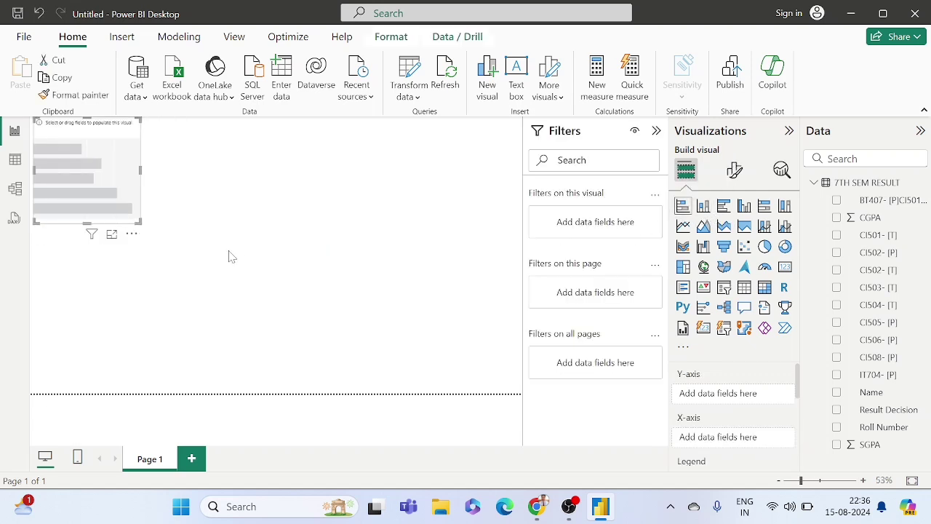
pyautogui.moveTo(117, 196); pyautogui.dragTo(264, 247)
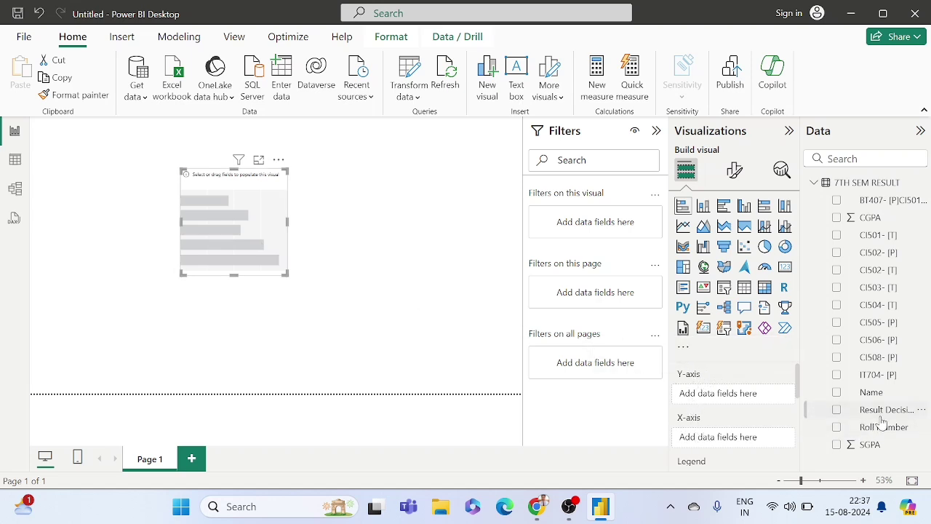
# Plot the count of Roll Number on the chart's X-axis against Name on the Y-axis and resize the chart.
pyautogui.click(872, 240)
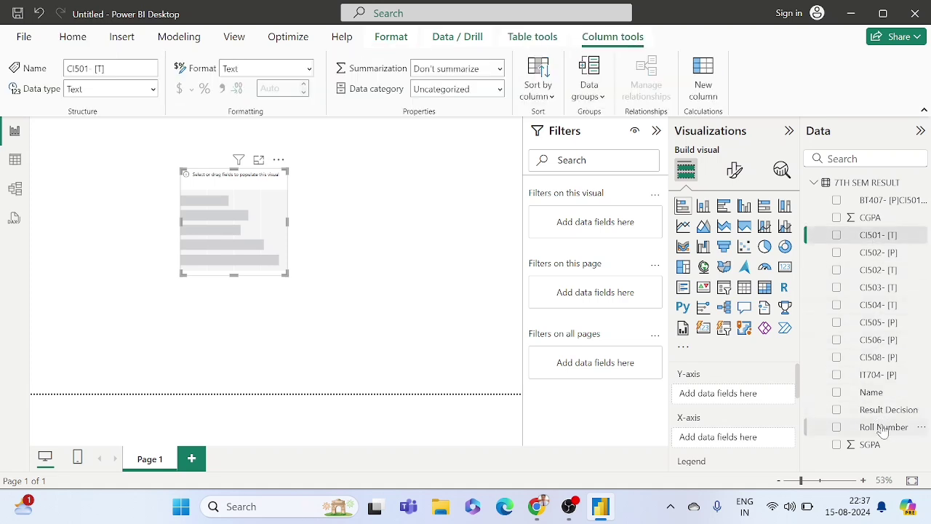
pyautogui.moveTo(883, 430); pyautogui.dragTo(748, 437)
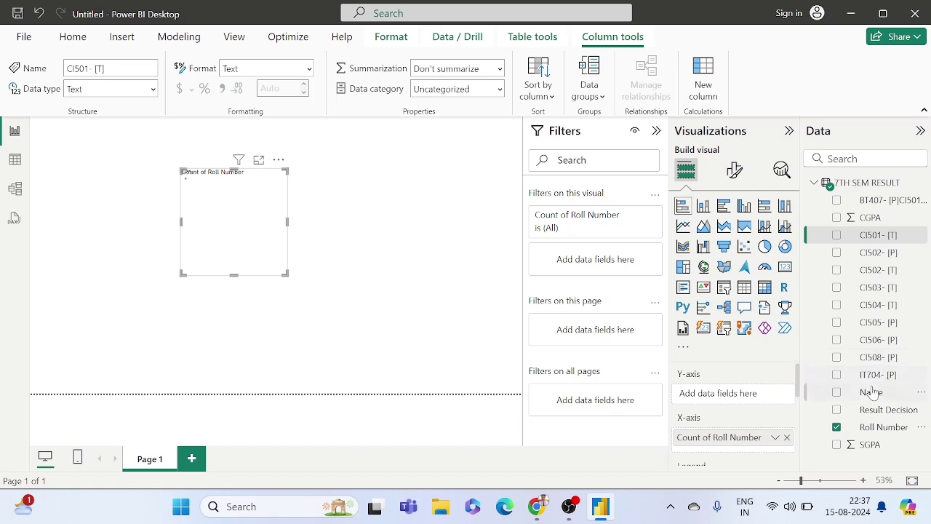
pyautogui.moveTo(872, 393); pyautogui.dragTo(734, 400)
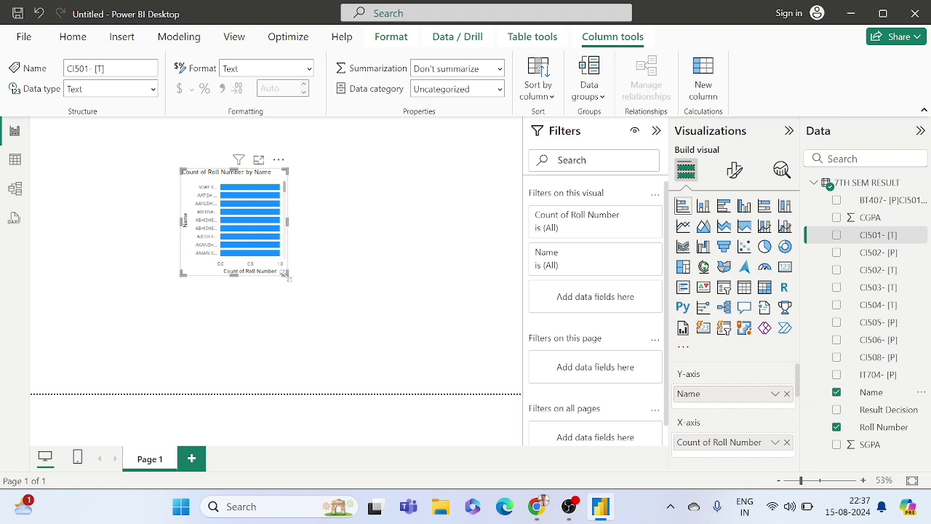
pyautogui.moveTo(286, 275); pyautogui.dragTo(402, 324)
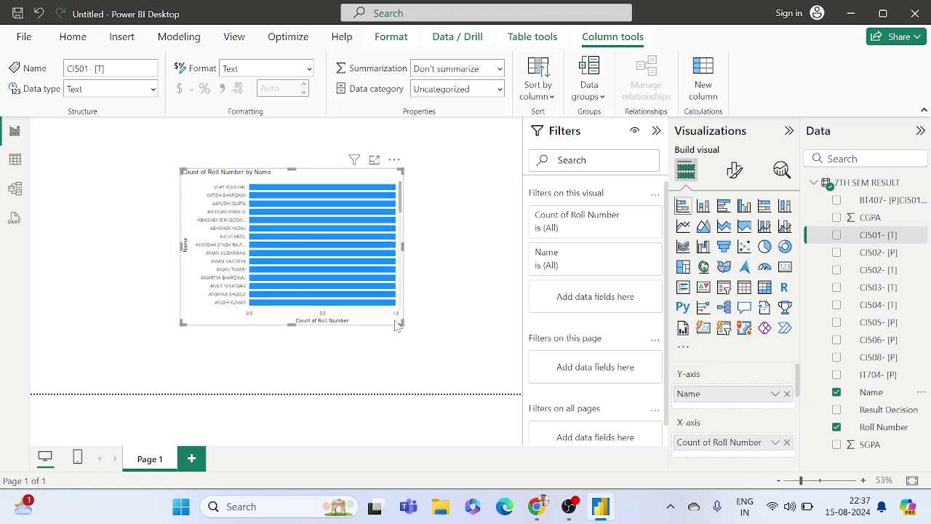
pyautogui.moveTo(402, 325); pyautogui.dragTo(341, 306)
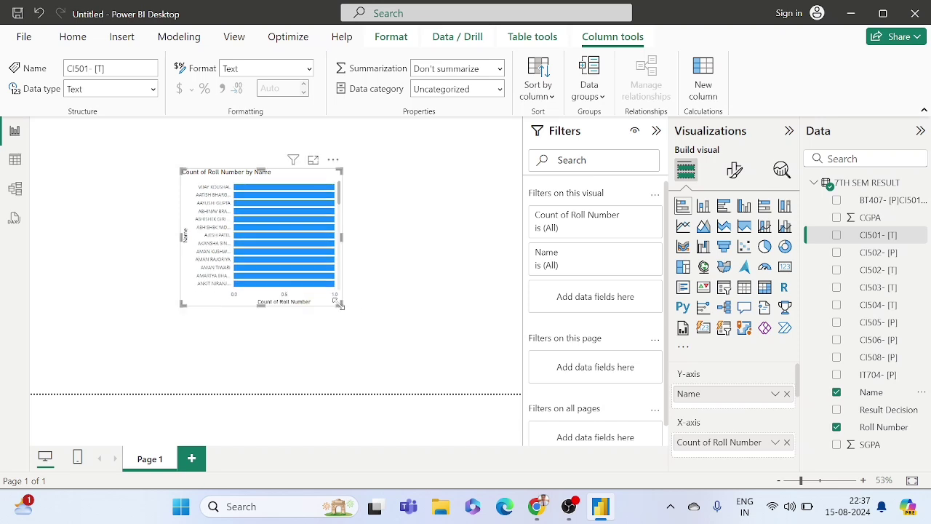
# Replace the chart's fields with CI505- [P] on the Y-axis and the count of CI503- [T] on the X-axis.
pyautogui.click(786, 392)
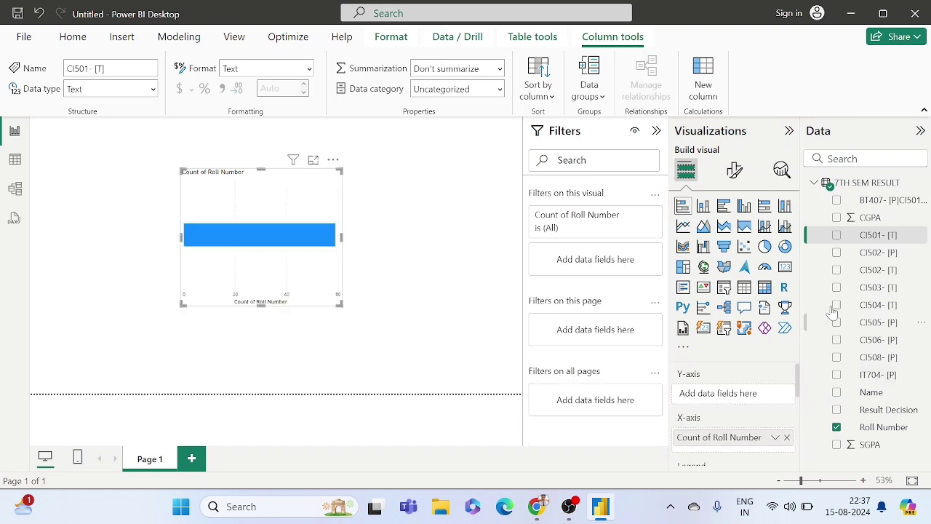
pyautogui.click(787, 437)
pyautogui.moveTo(867, 325); pyautogui.dragTo(735, 403)
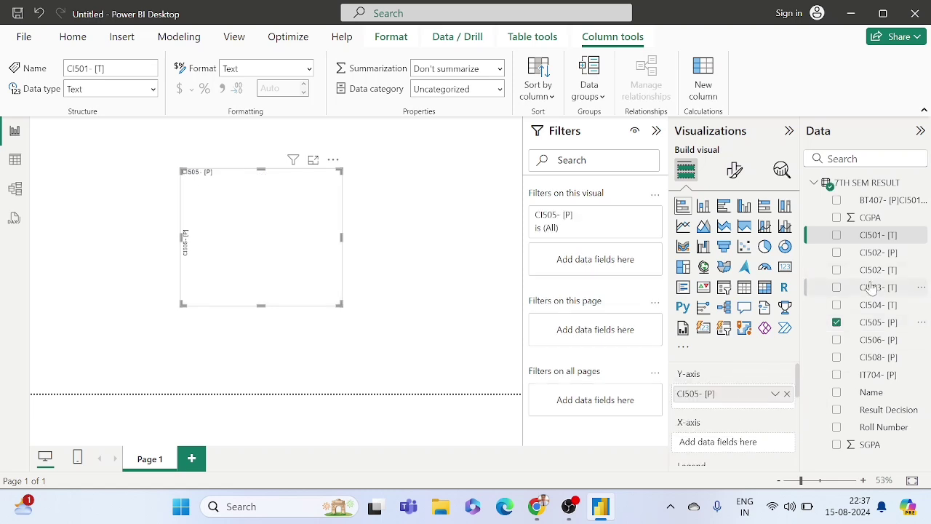
pyautogui.moveTo(873, 288); pyautogui.dragTo(742, 442)
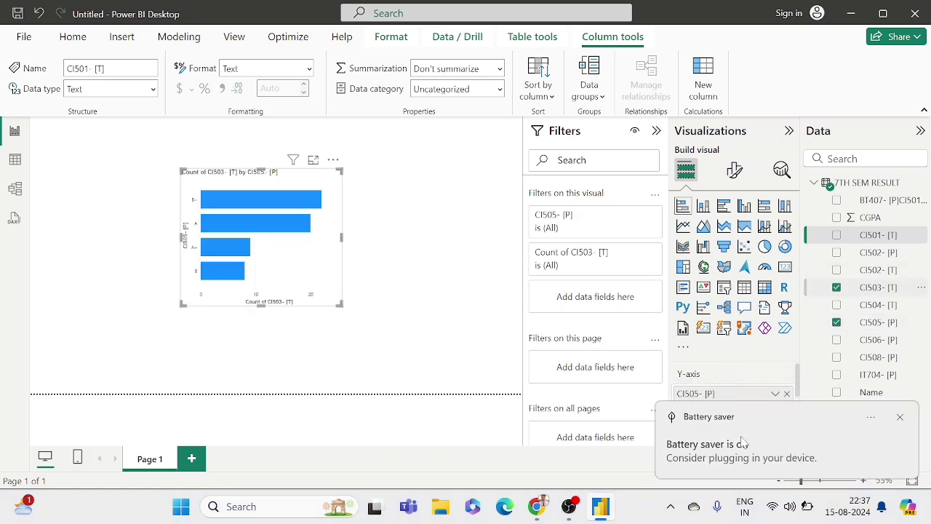
# Dismiss the battery notification, then enlarge the bar chart and move it towards the left side of the report page.
pyautogui.click(900, 417)
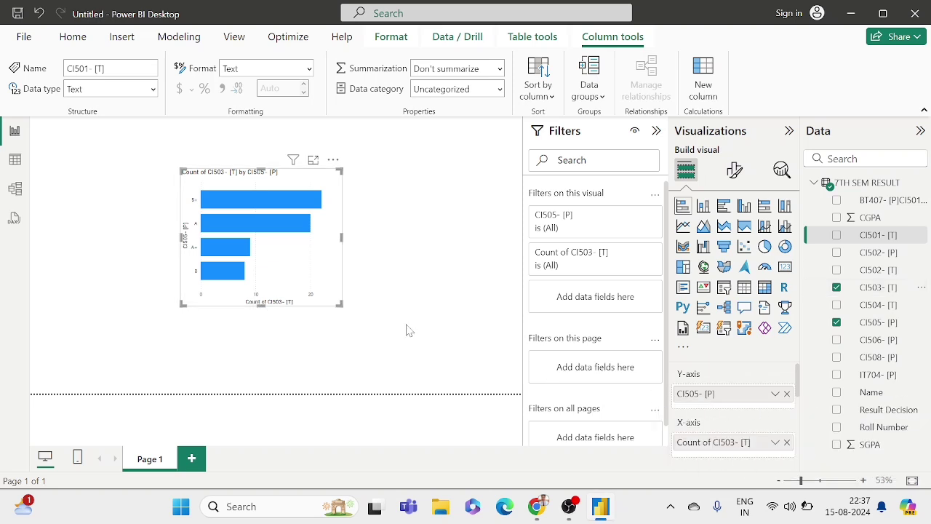
pyautogui.moveTo(408, 330); pyautogui.dragTo(455, 347)
pyautogui.moveTo(352, 304); pyautogui.dragTo(253, 301)
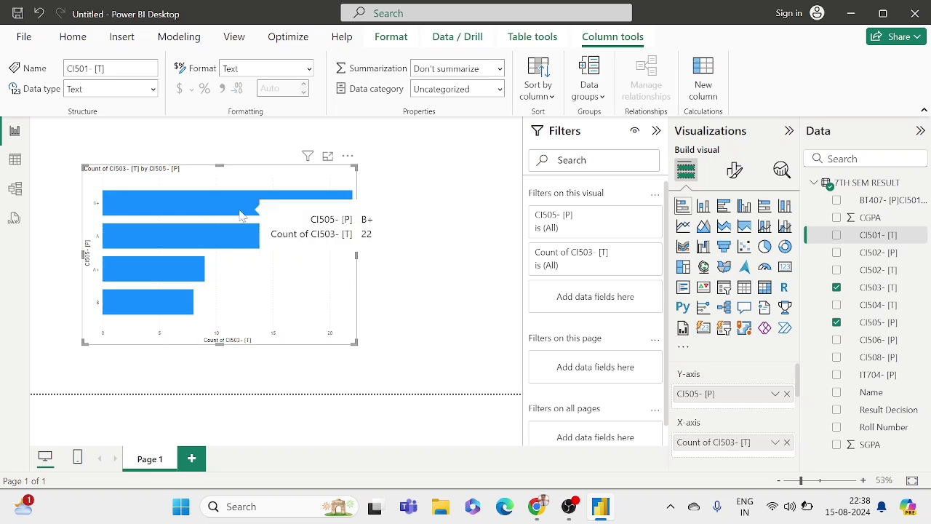
# Look through the bar chart's visual and general formatting options, including the Y-axis and Effects settings.
pyautogui.click(736, 169)
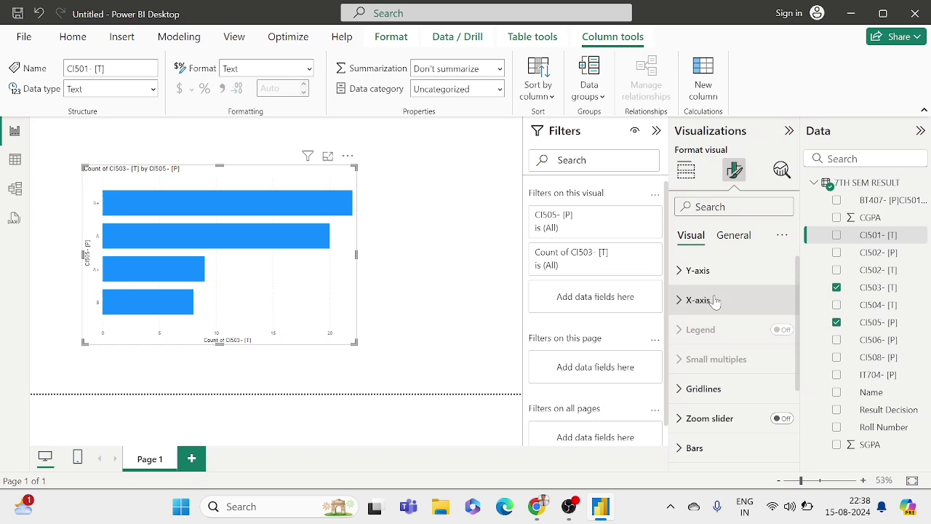
pyautogui.click(680, 272)
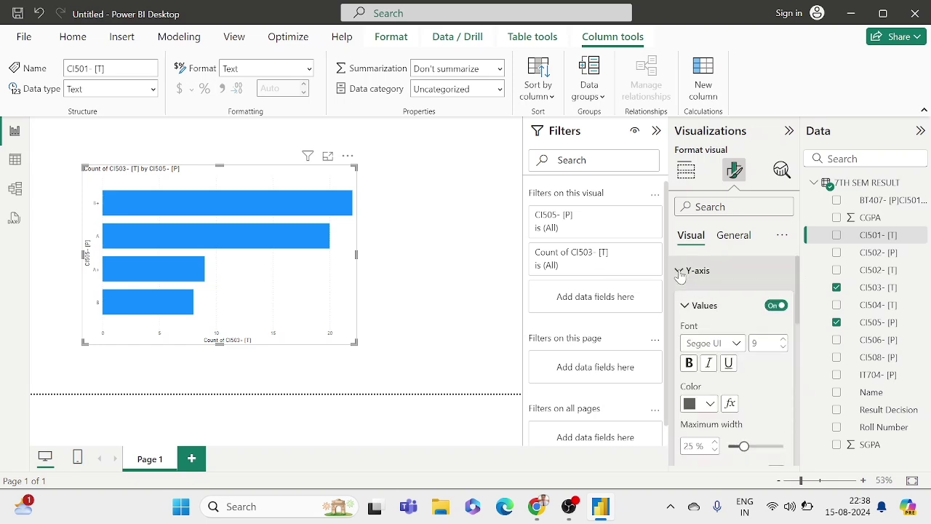
pyautogui.click(680, 272)
pyautogui.scroll(-2, 723, 281)
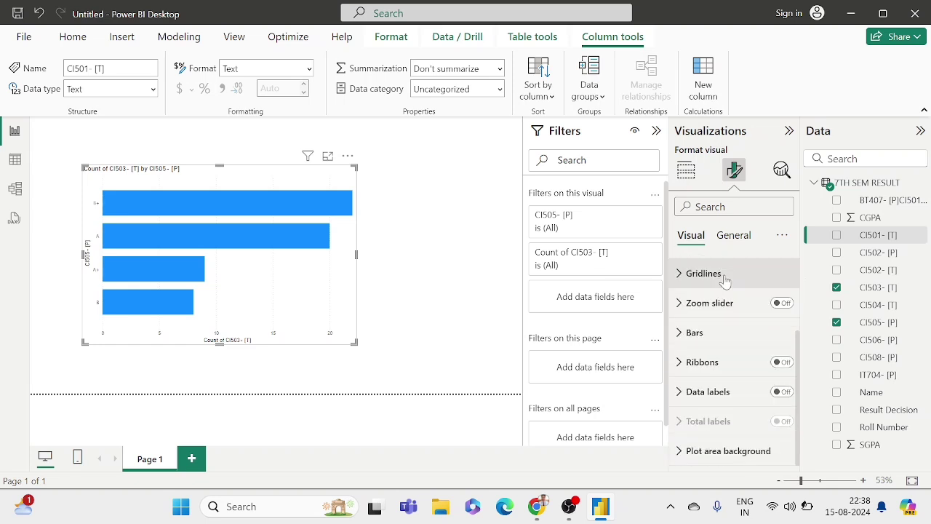
pyautogui.click(729, 237)
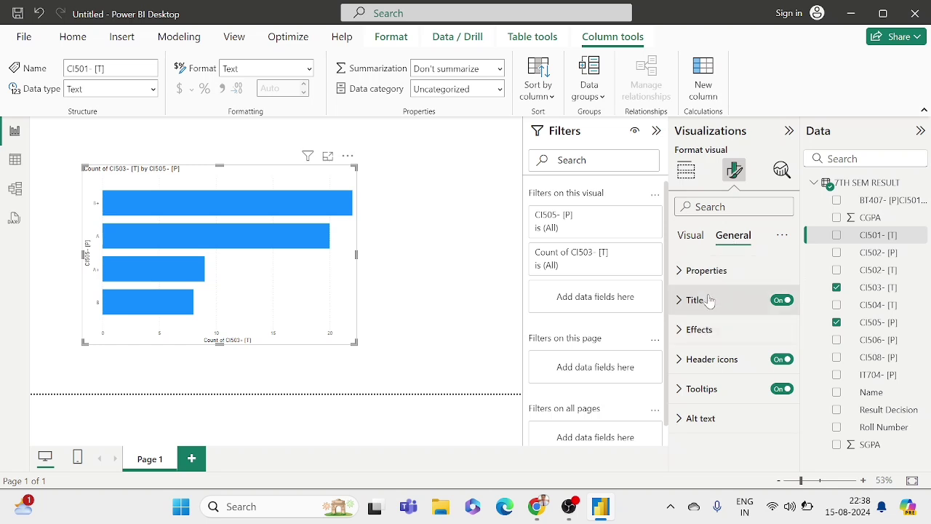
pyautogui.click(681, 330)
pyautogui.click(681, 330)
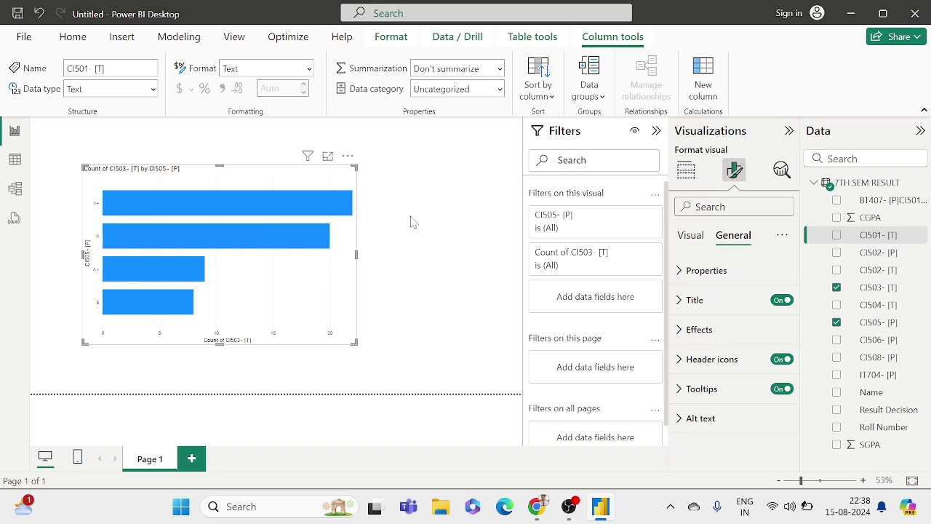
# Change the bar chart's title text to "Count of subject".
pyautogui.click(677, 301)
pyautogui.doubleClick(731, 373)
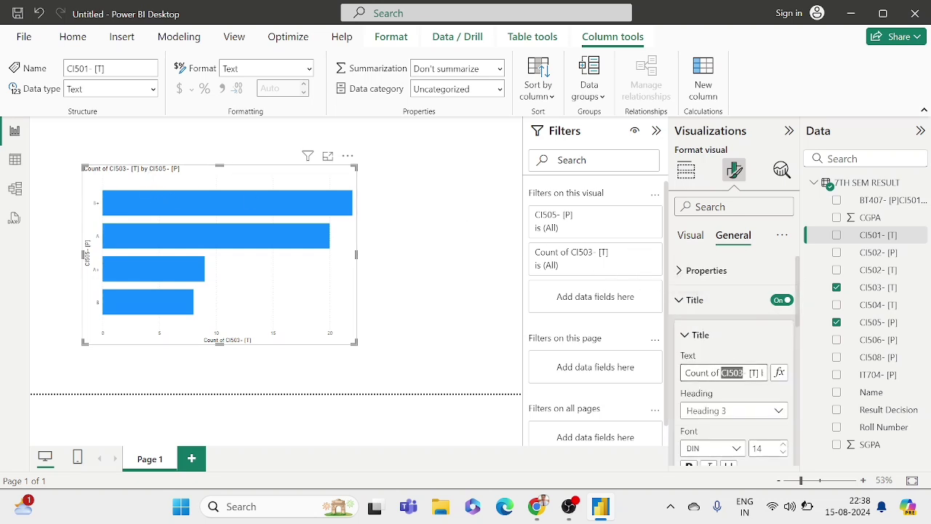
pyautogui.press('BackSpace')
pyautogui.press('BackSpace')
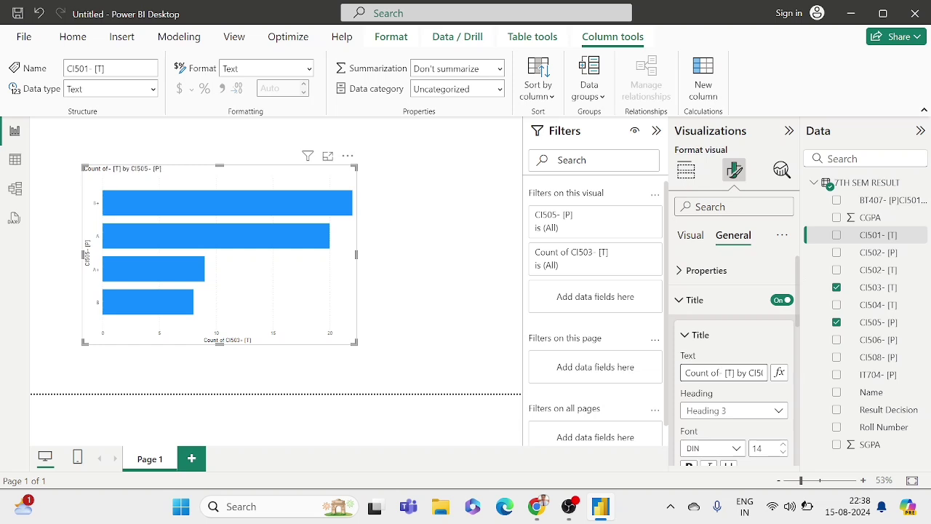
pyautogui.moveTo(685, 373); pyautogui.dragTo(810, 376)
pyautogui.press('BackSpace')
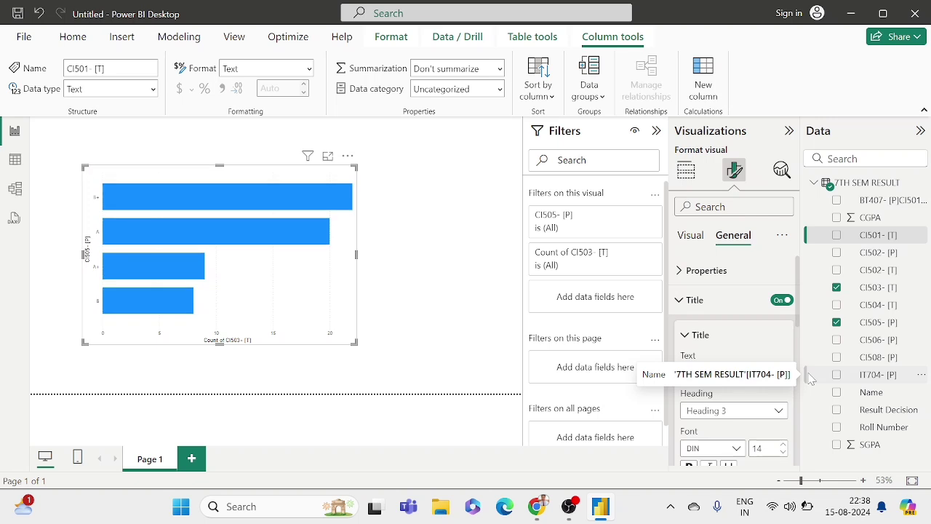
pyautogui.write('Count of suject')
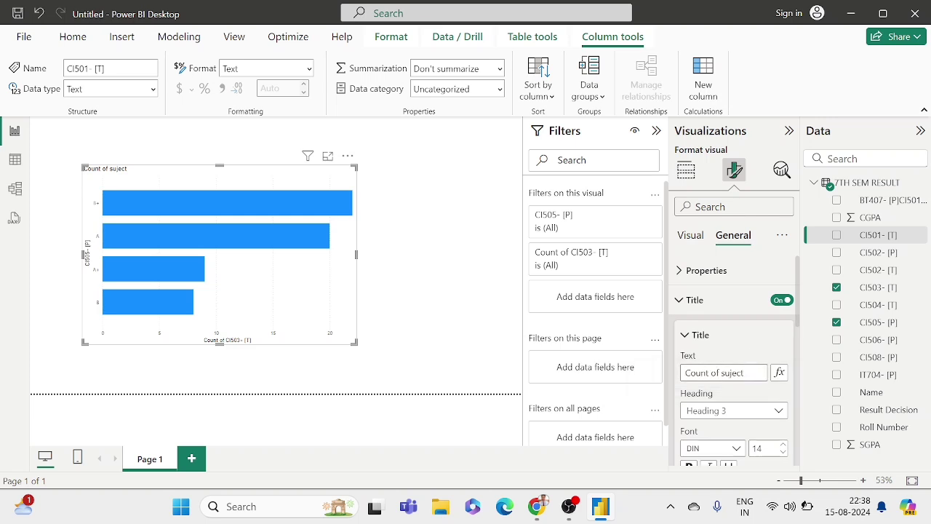
pyautogui.click(732, 373)
pyautogui.write('n')
pyautogui.click(729, 372)
pyautogui.write('b')
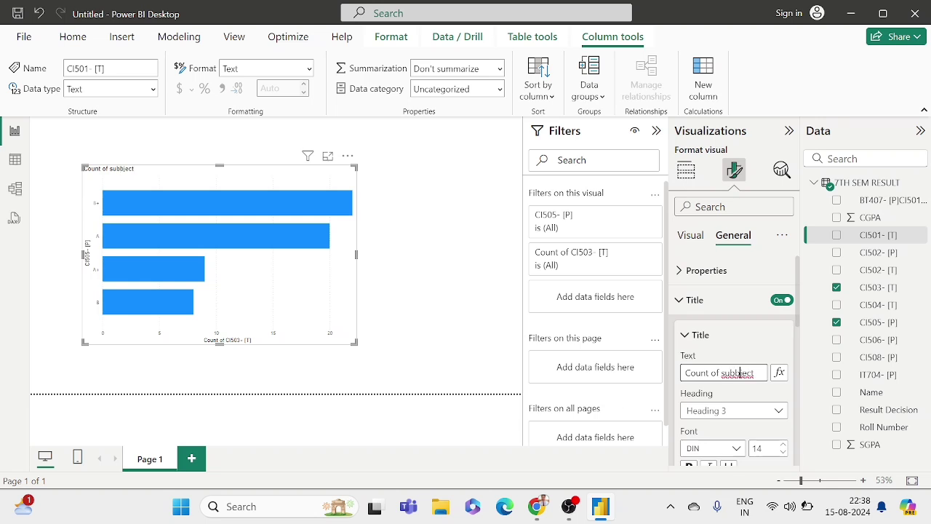
pyautogui.press('BackSpace')
# Center the bar chart's title horizontally.
pyautogui.click(688, 336)
pyautogui.scroll(-3, 688, 340)
pyautogui.scroll(3, 688, 341)
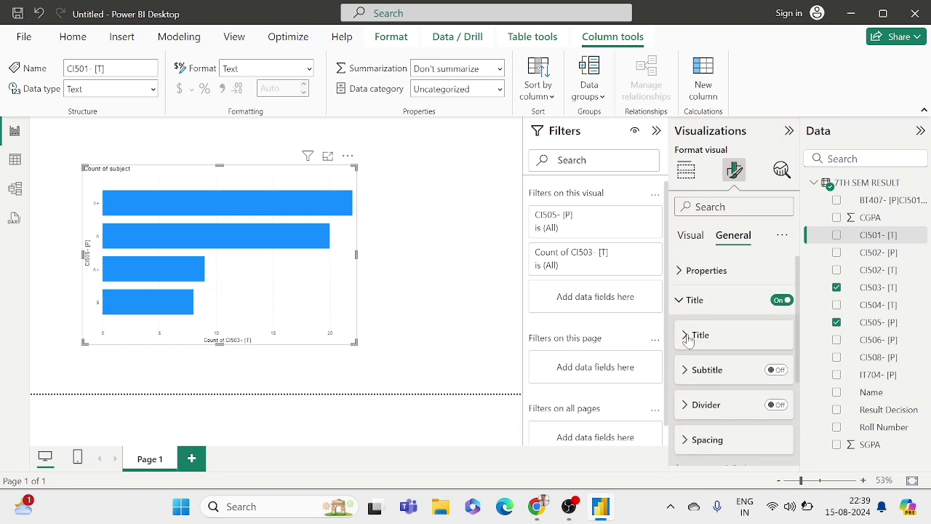
pyautogui.click(689, 336)
pyautogui.scroll(-5, 690, 338)
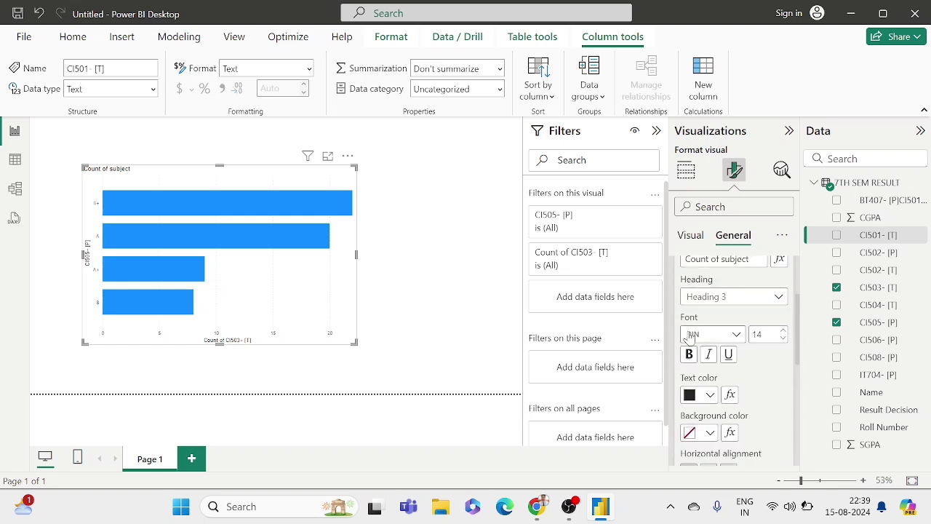
pyautogui.scroll(-1, 691, 339)
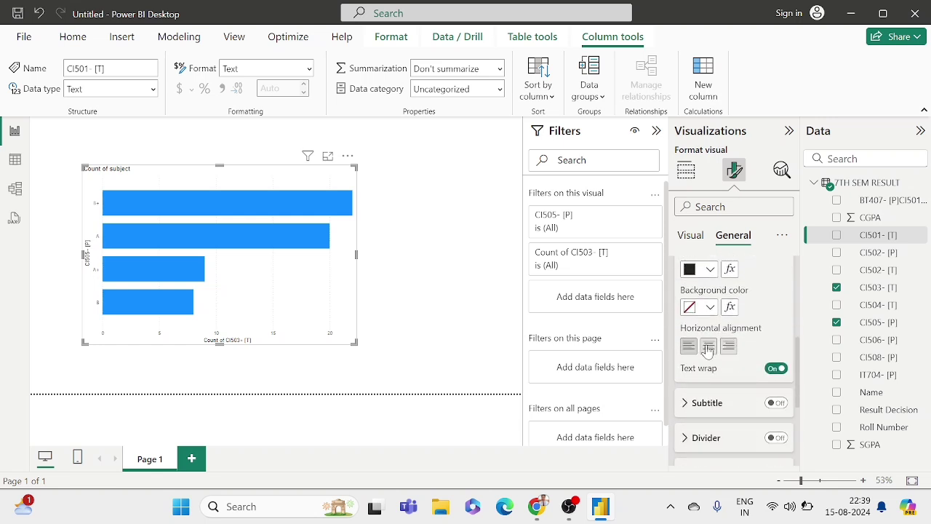
pyautogui.click(707, 346)
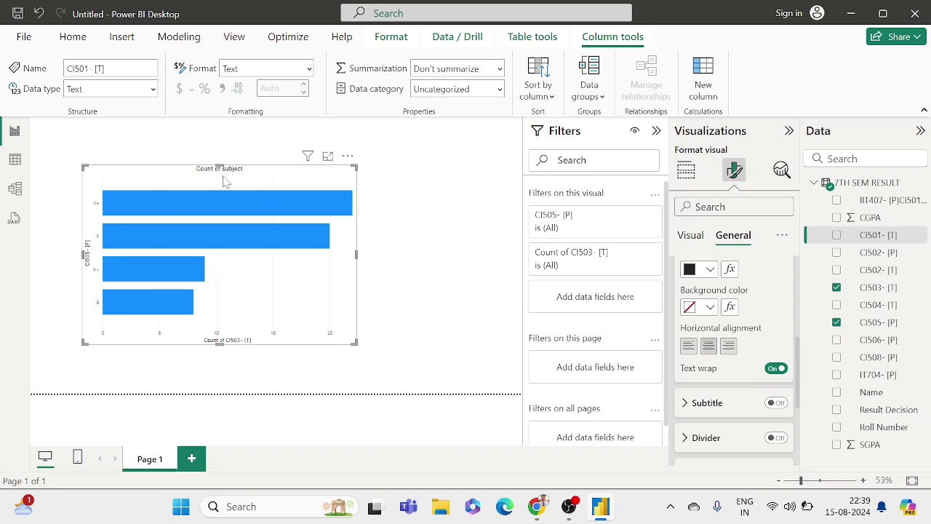
# Look over the remaining title and general formatting options, the chart's field assignments, and the available insertion and modeling commands.
pyautogui.scroll(3, 726, 357)
pyautogui.scroll(2, 726, 355)
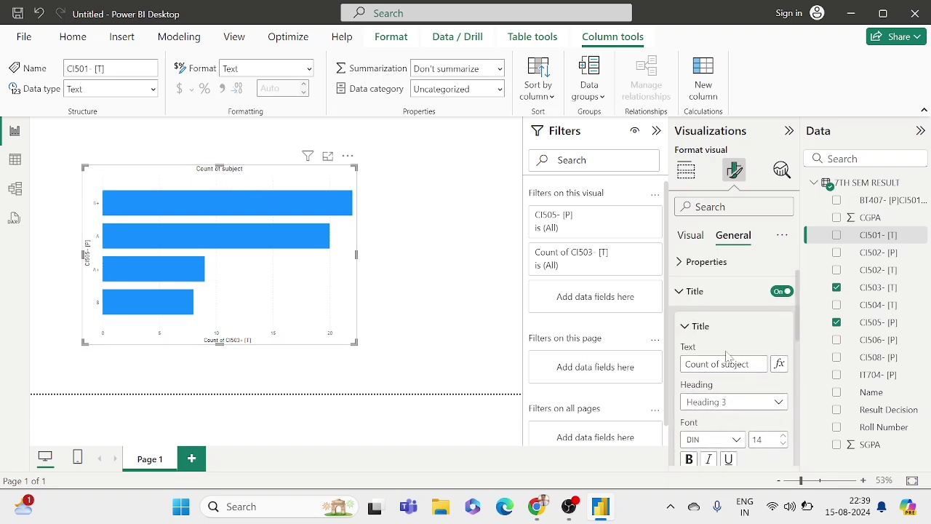
pyautogui.click(684, 336)
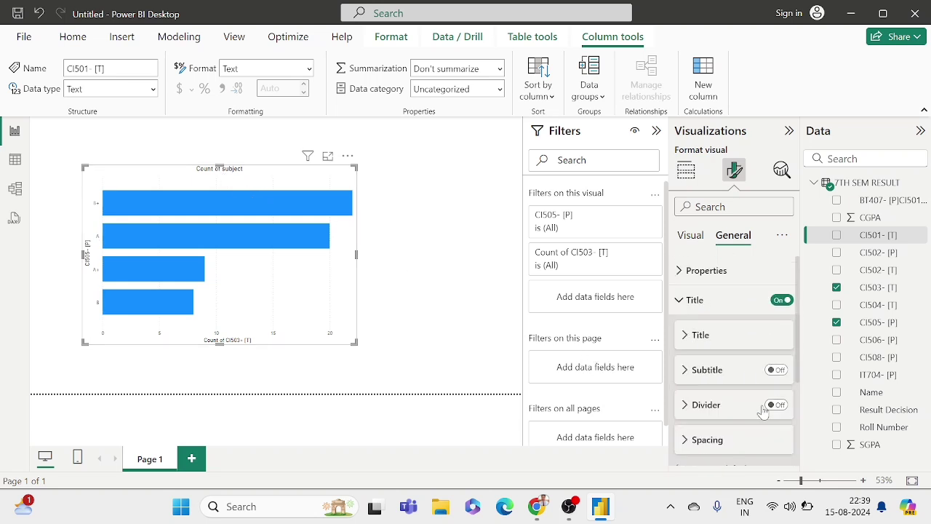
pyautogui.scroll(-3, 762, 411)
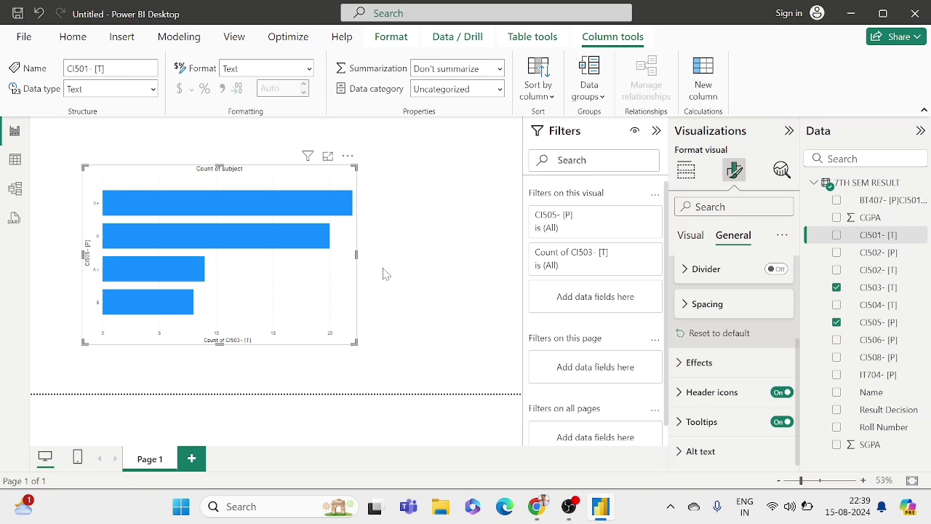
pyautogui.click(688, 182)
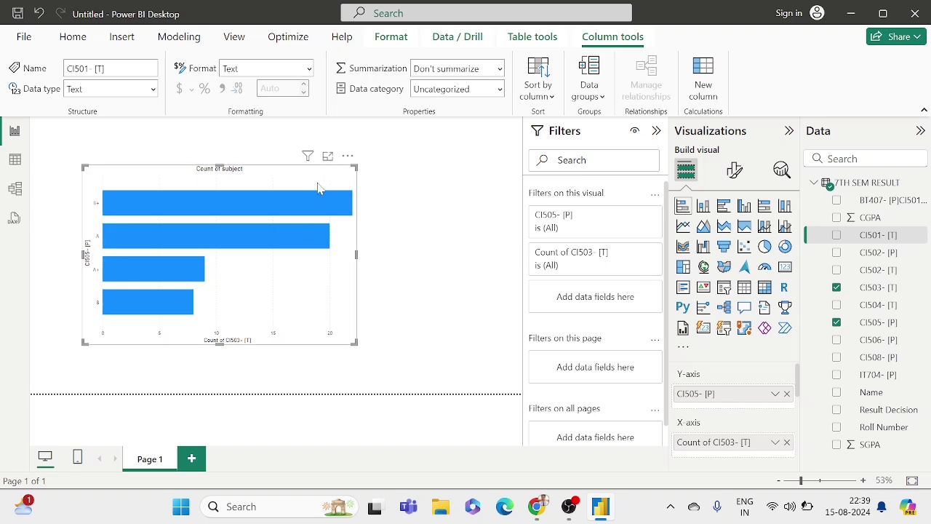
pyautogui.click(123, 38)
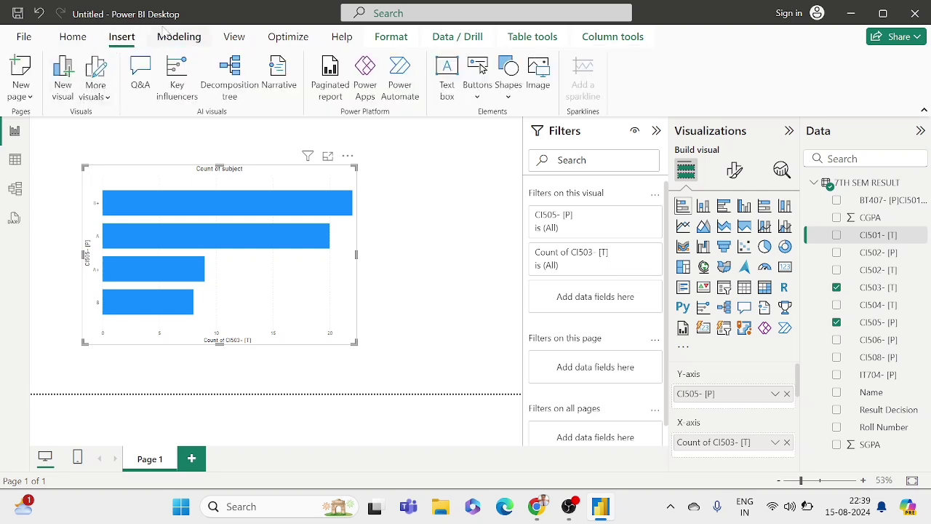
pyautogui.click(181, 38)
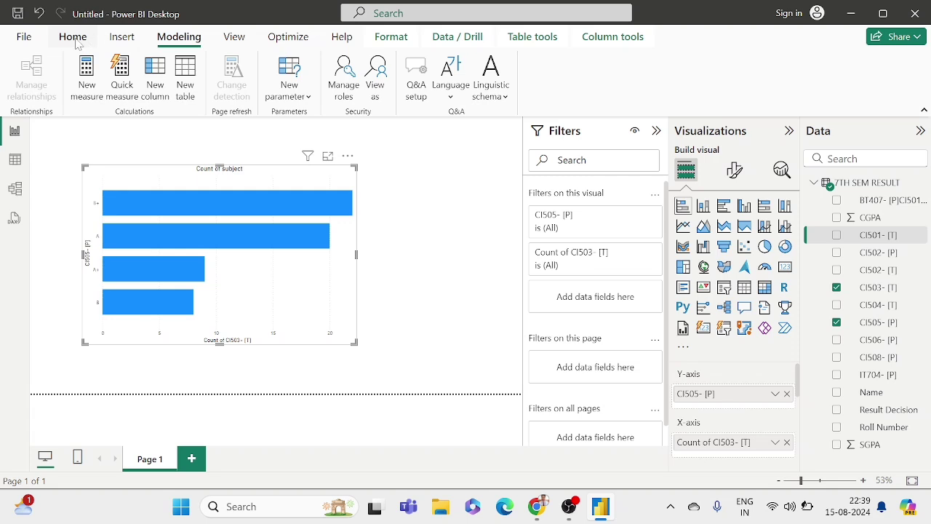
pyautogui.click(76, 41)
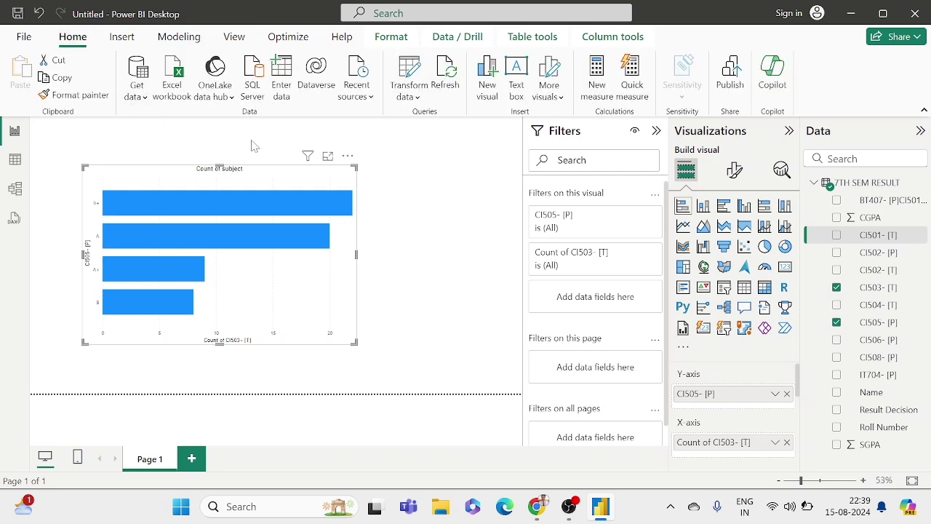
pyautogui.click(124, 40)
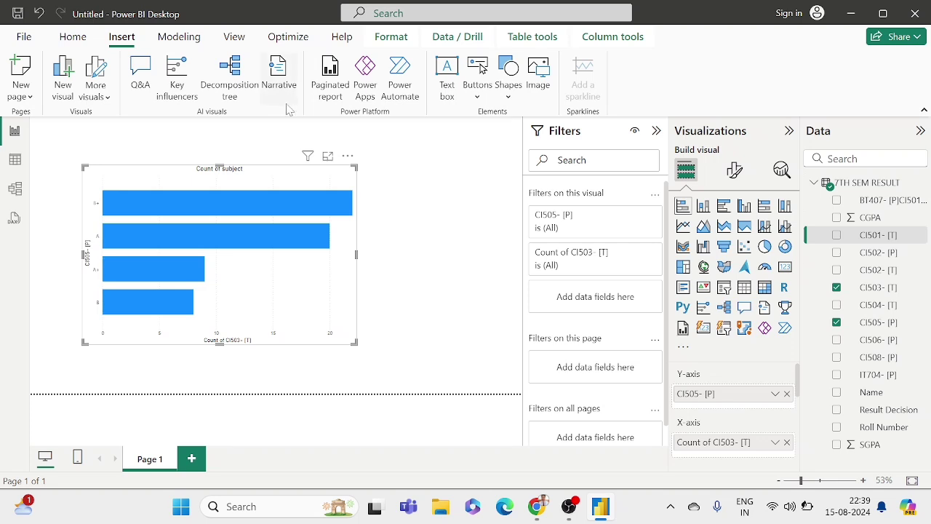
# Insert a text box beside the bar chart and enter a person's first name in it.
pyautogui.click(451, 91)
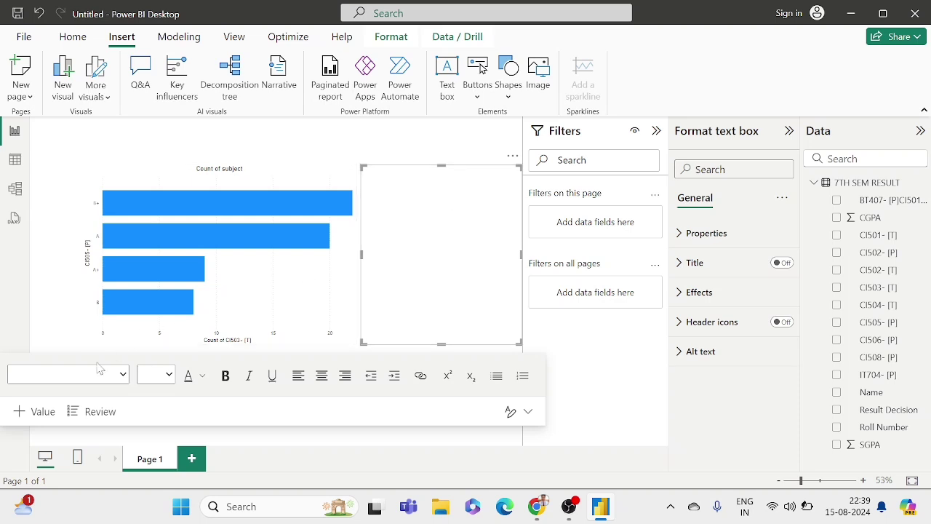
pyautogui.click(77, 376)
pyautogui.click(76, 376)
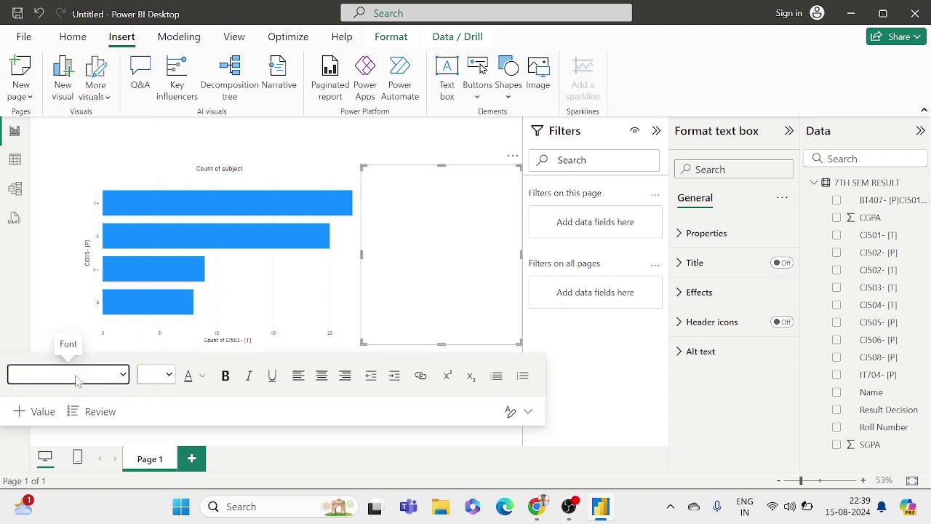
pyautogui.click(389, 229)
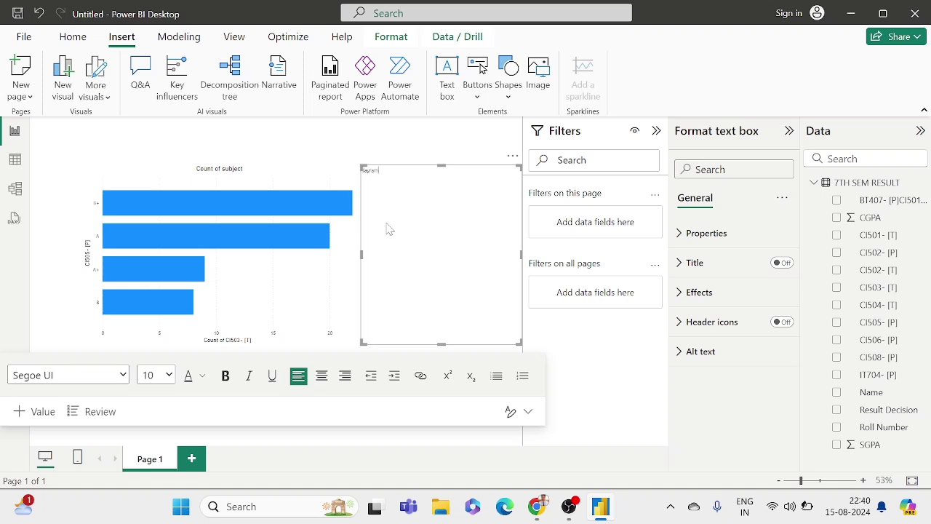
pyautogui.click(332, 183)
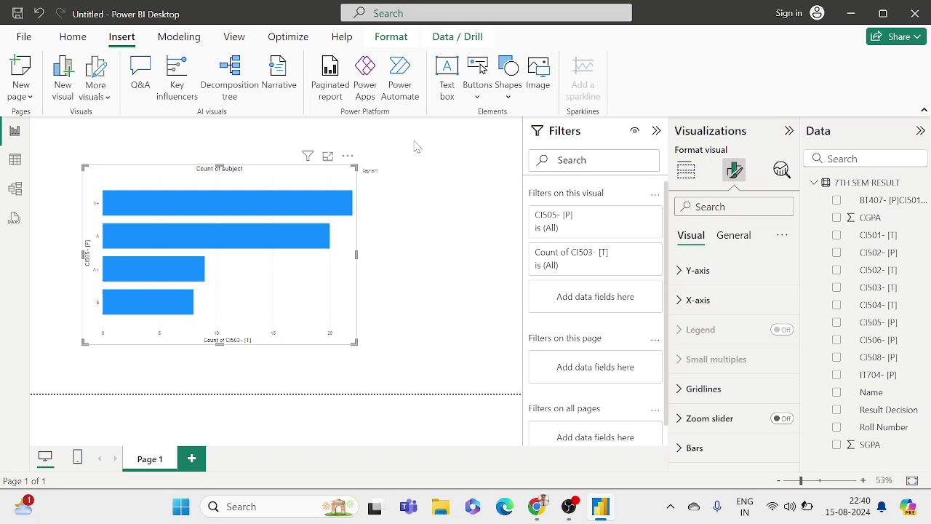
# Set the font size of the name in the text box to 54.
pyautogui.click(373, 172)
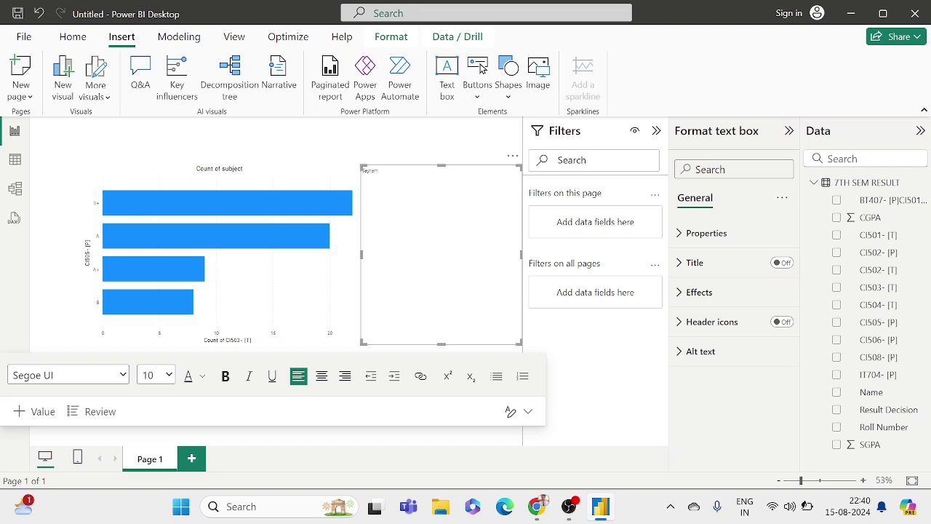
pyautogui.doubleClick(363, 165)
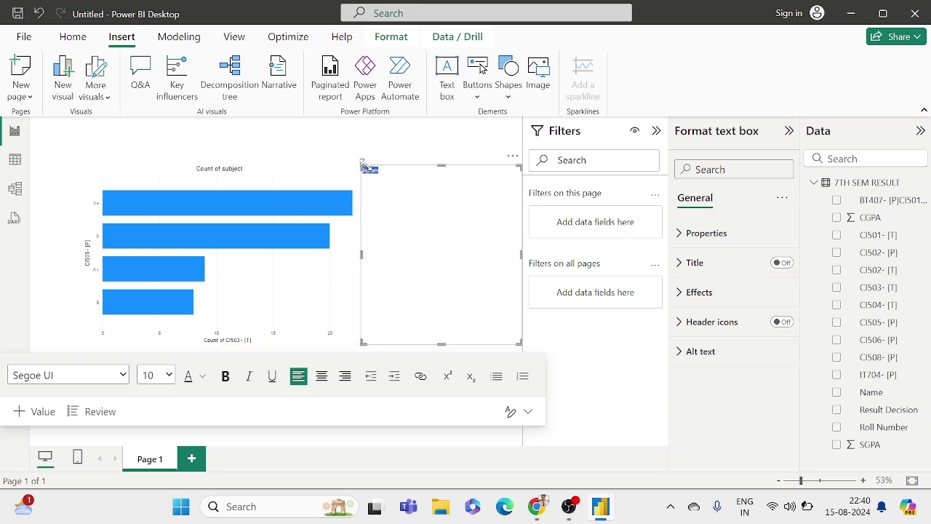
pyautogui.click(169, 377)
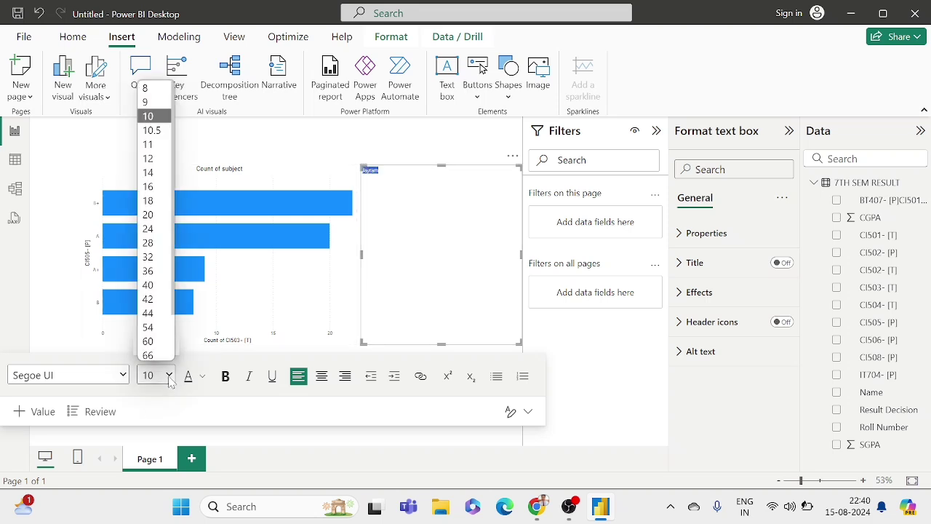
pyautogui.click(149, 327)
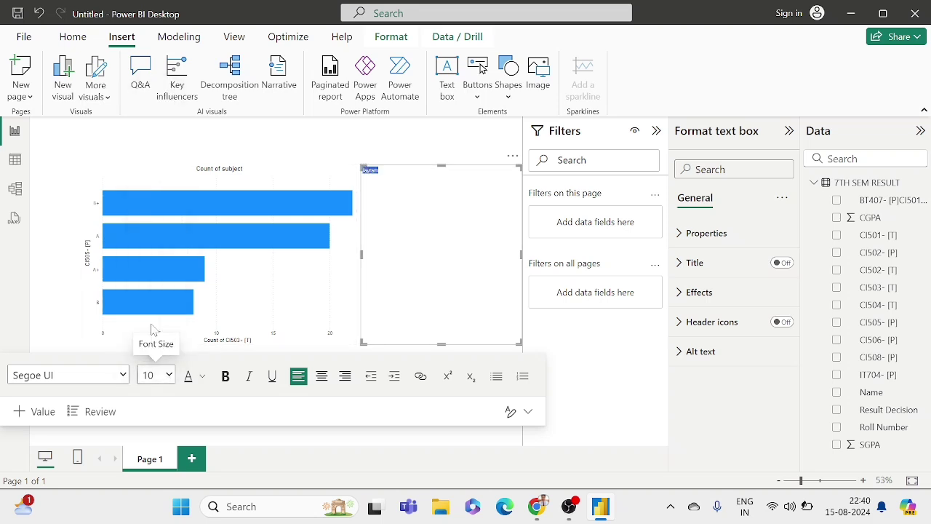
pyautogui.click(405, 147)
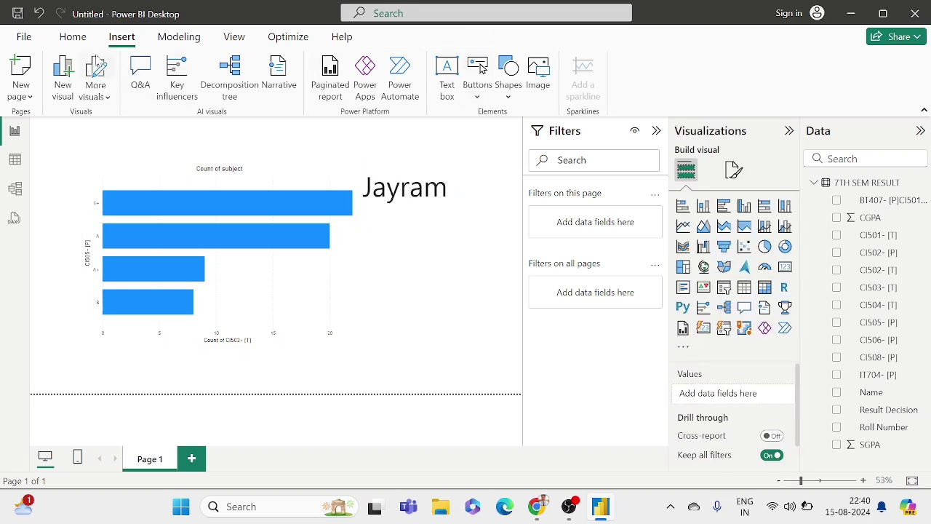
# Look over the home commands and the file options, including the option for publishing to Power BI, and return to the report.
pyautogui.click(77, 42)
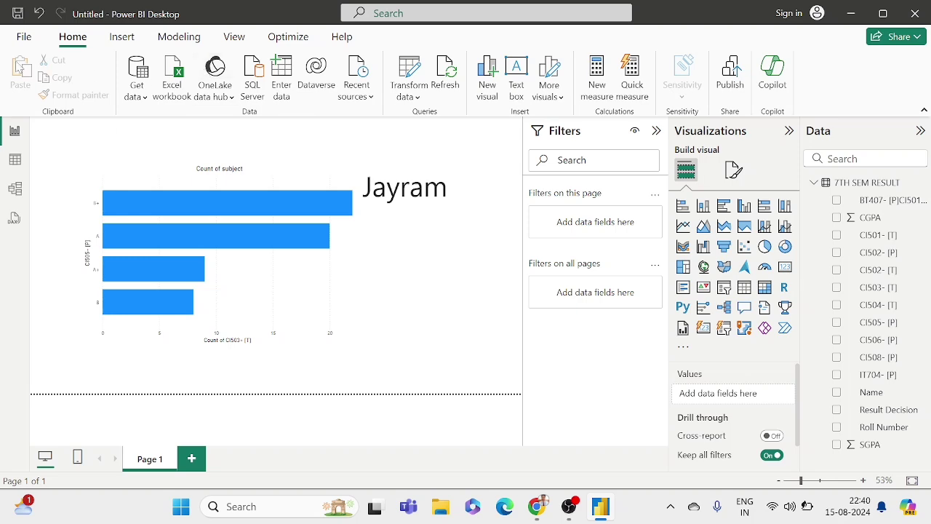
pyautogui.click(24, 38)
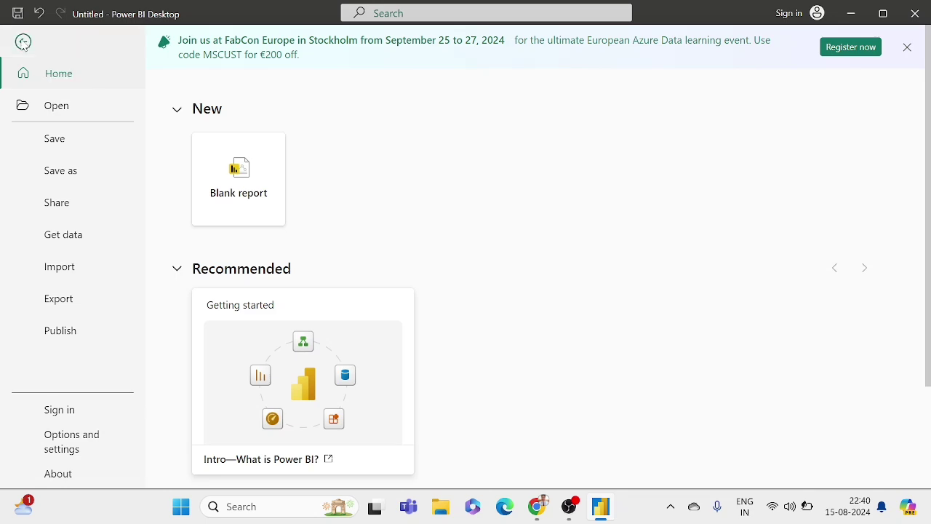
pyautogui.click(23, 42)
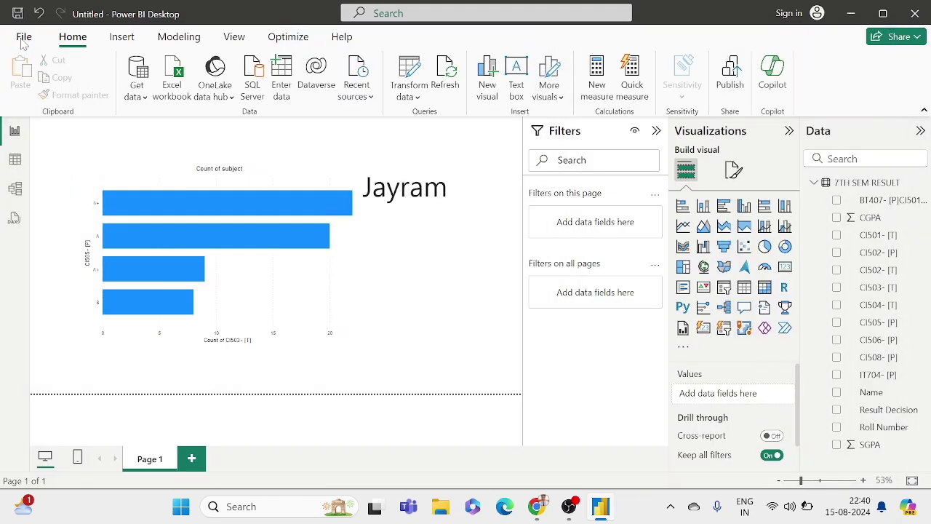
pyautogui.click(24, 38)
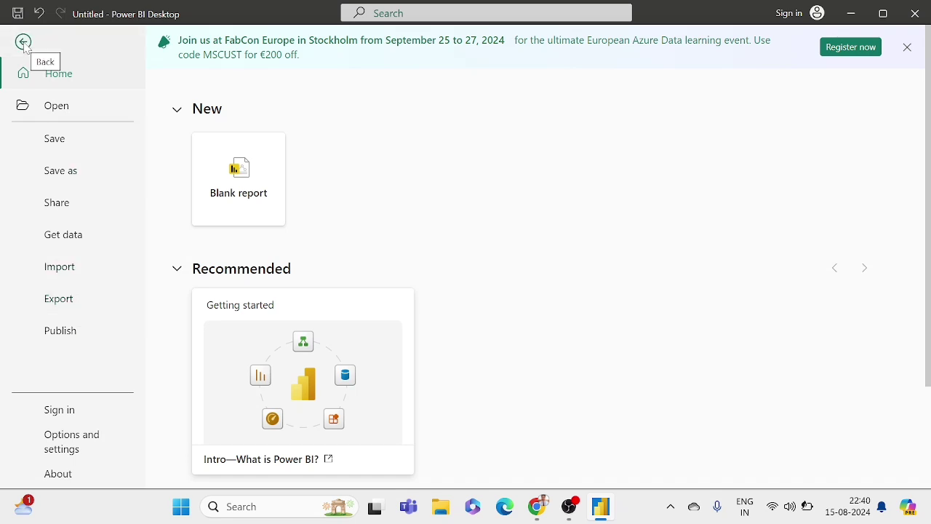
pyautogui.click(53, 326)
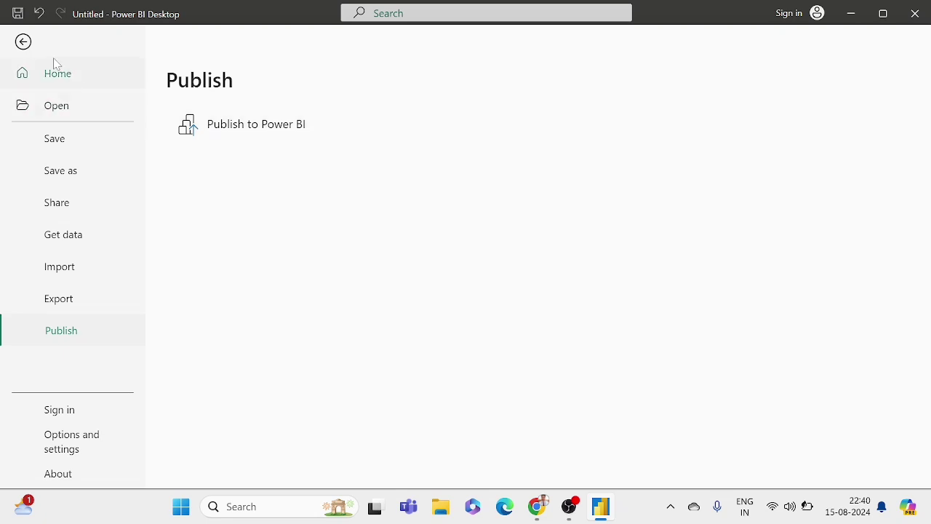
pyautogui.click(23, 42)
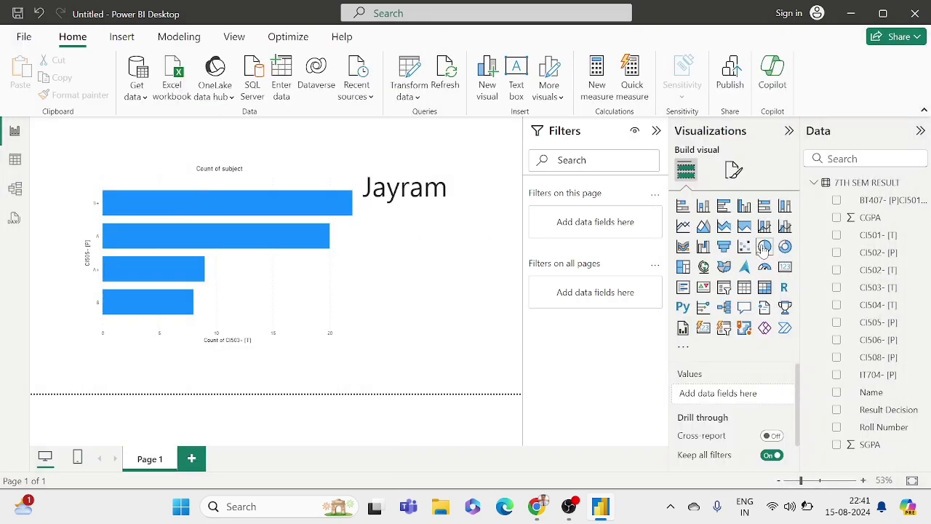
# Add a new visual to the report page and make it a pie chart.
pyautogui.click(765, 207)
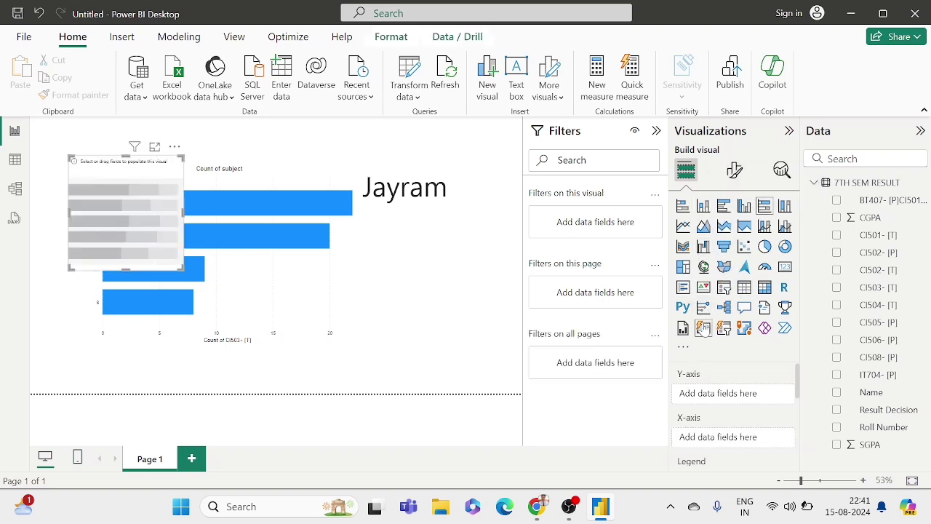
pyautogui.click(764, 246)
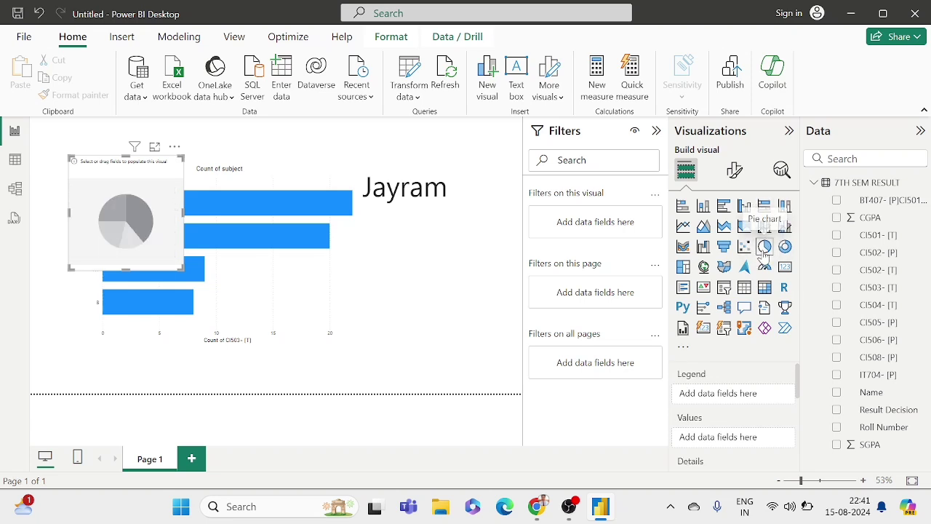